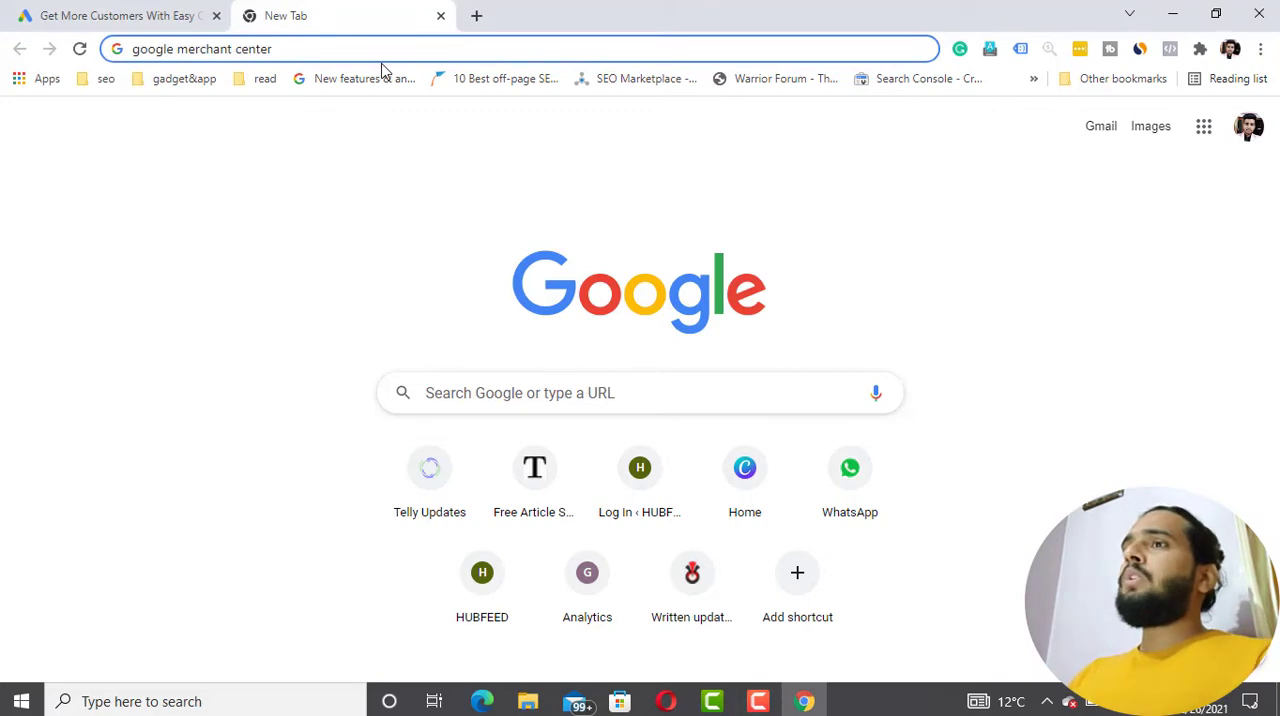
- Search Google for "google merchant center" in the second browser tab
left_click(150, 10)
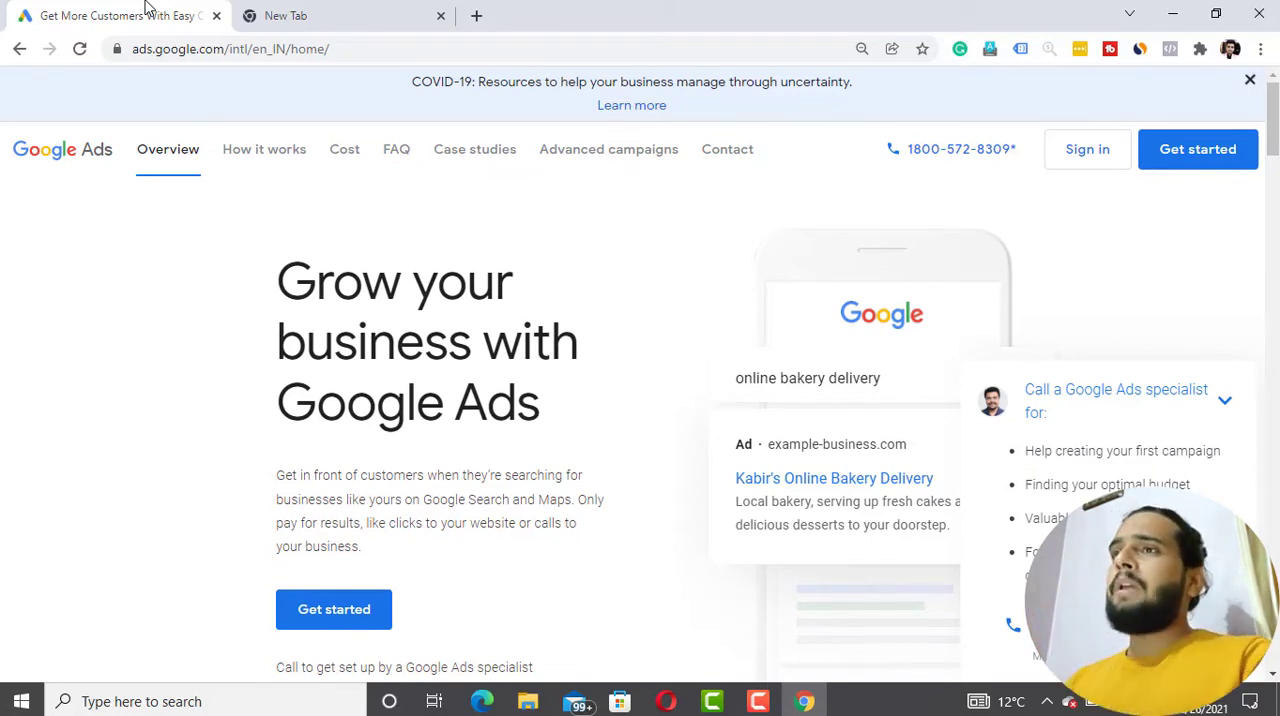
left_click(329, 8)
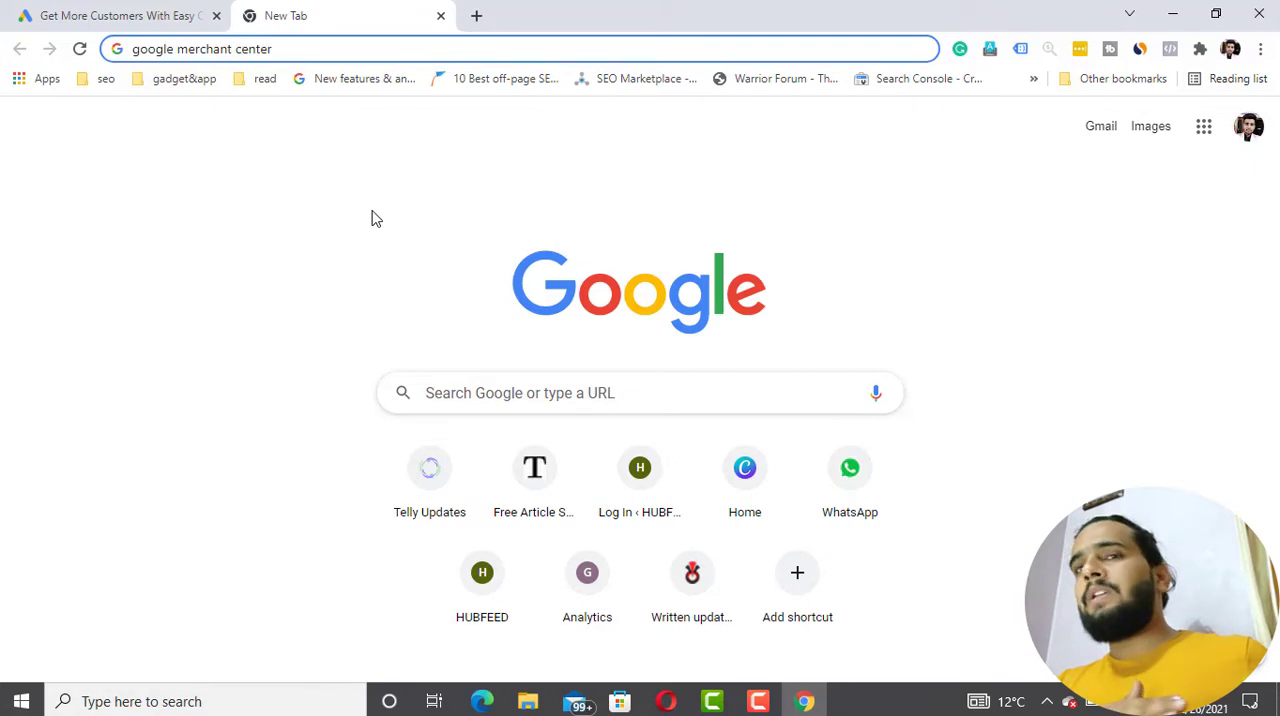
left_click(90, 10)
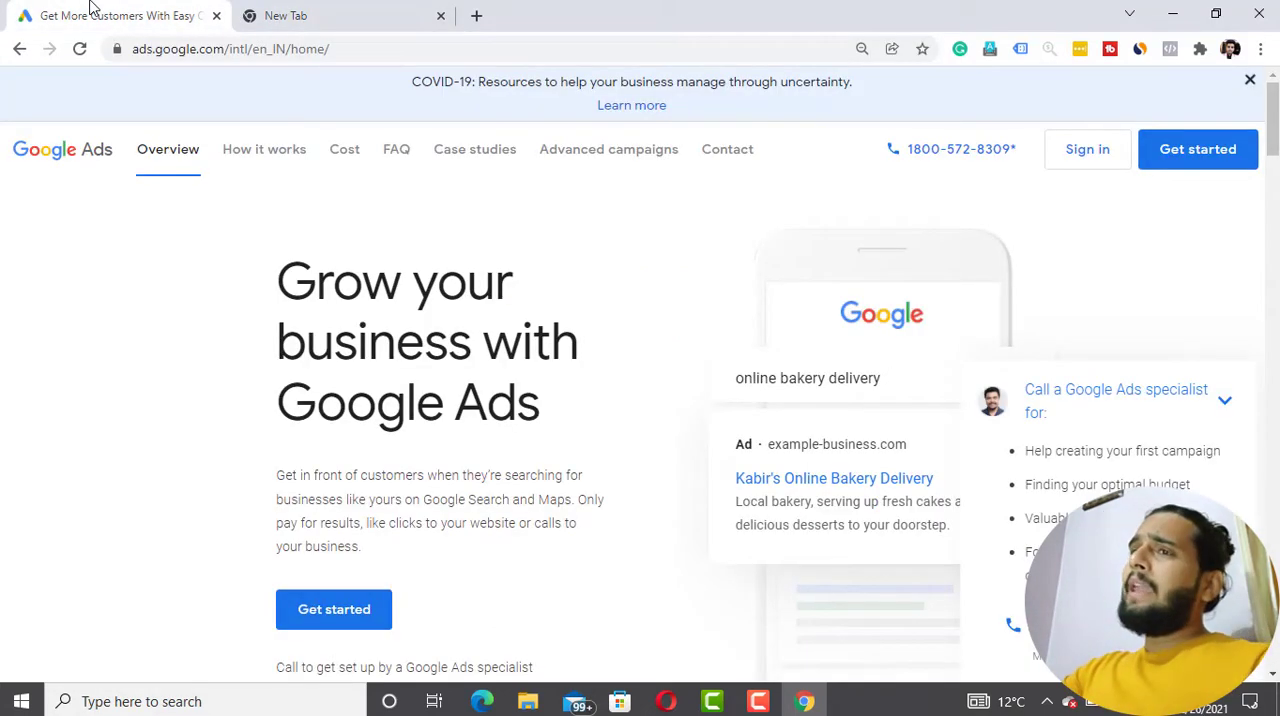
left_click(300, 12)
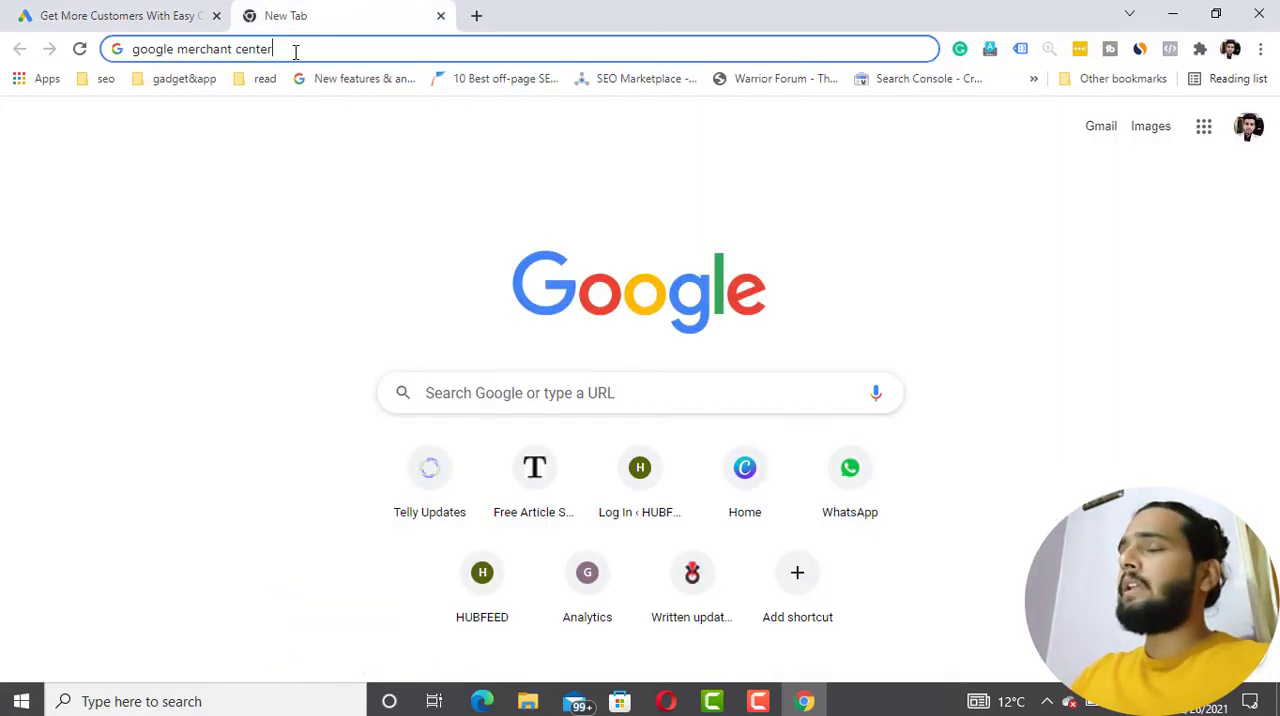
key("Return")
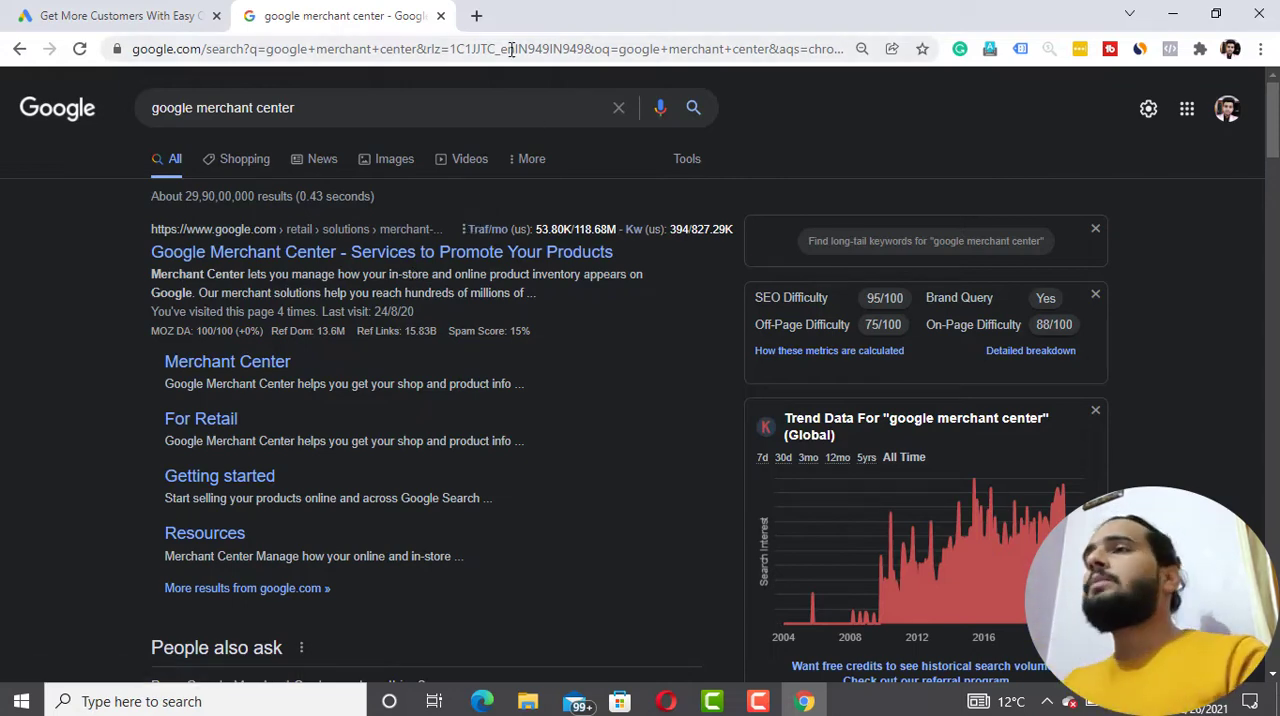
- Search Google for "shoes buy india" in a new browser tab
left_click(476, 15)
left_click(470, 50)
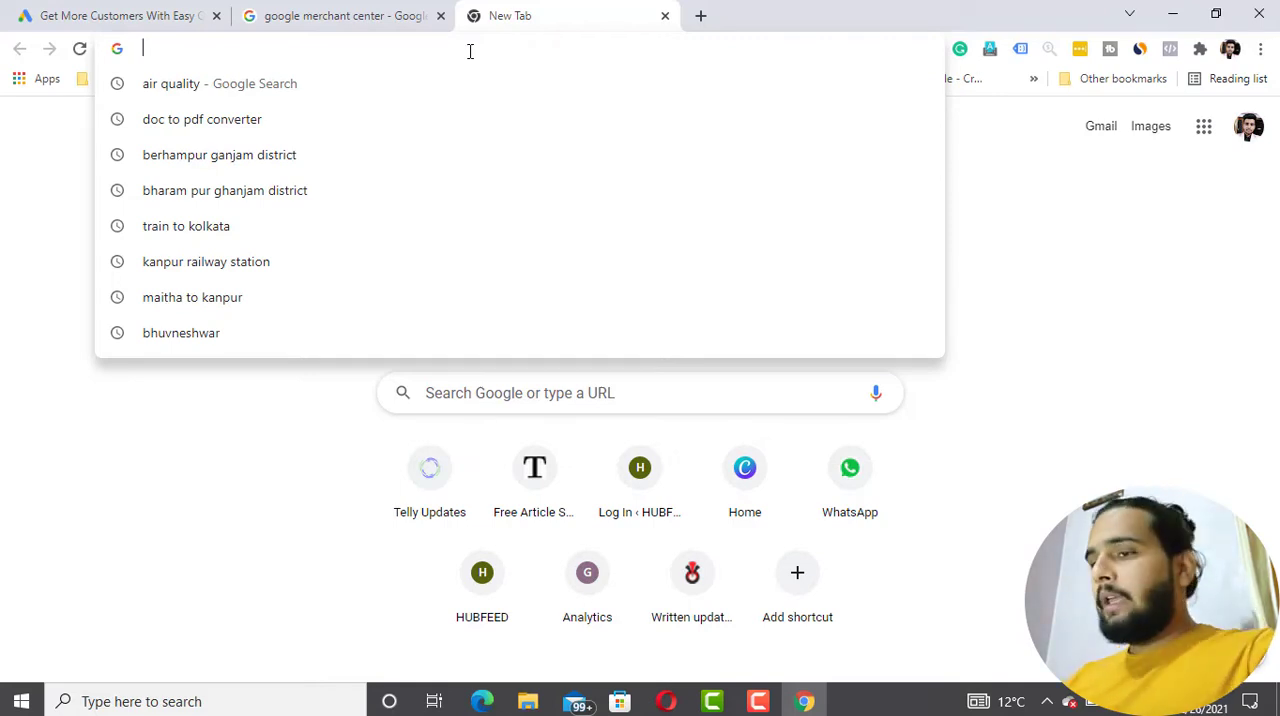
type("shoe")
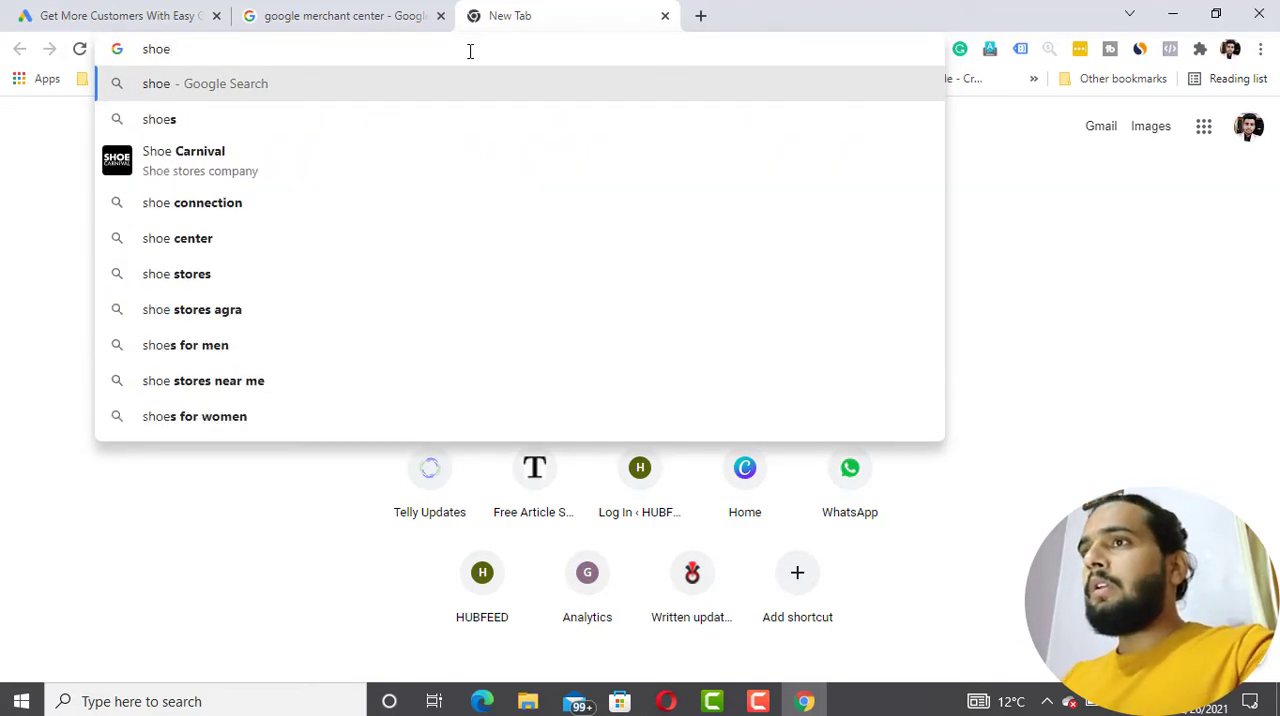
type("s")
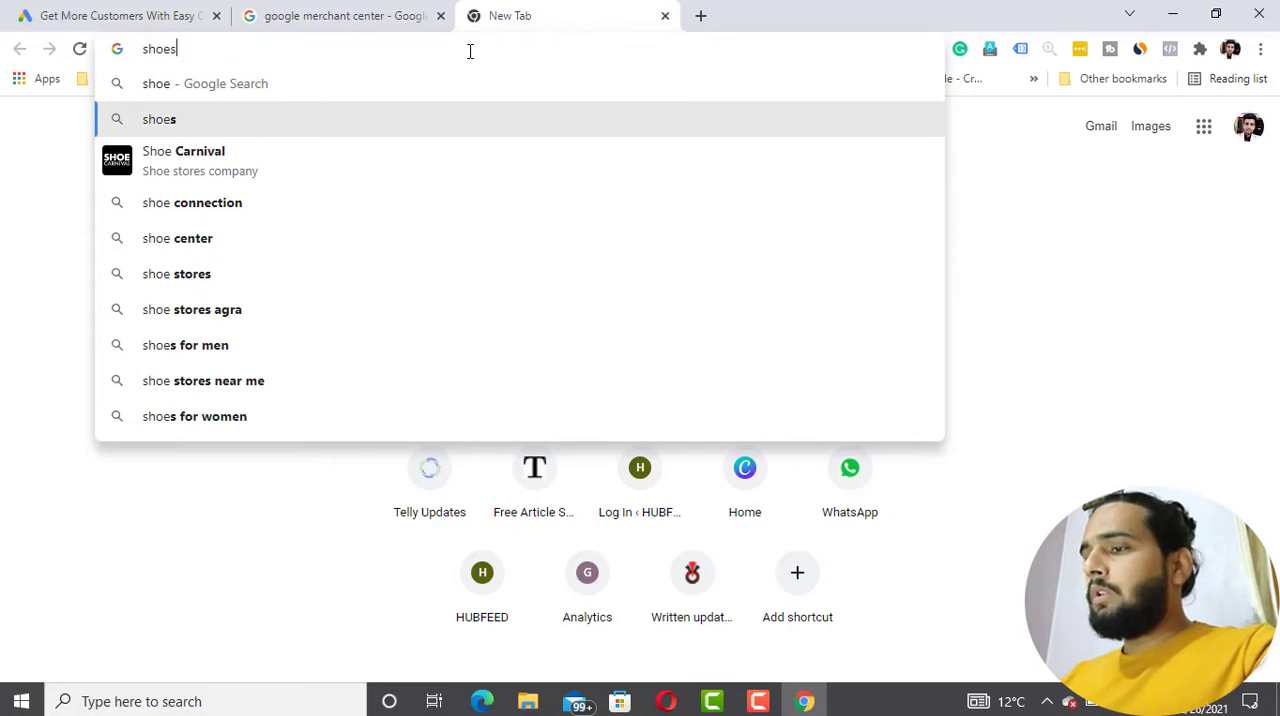
type(" buy")
key("Down")
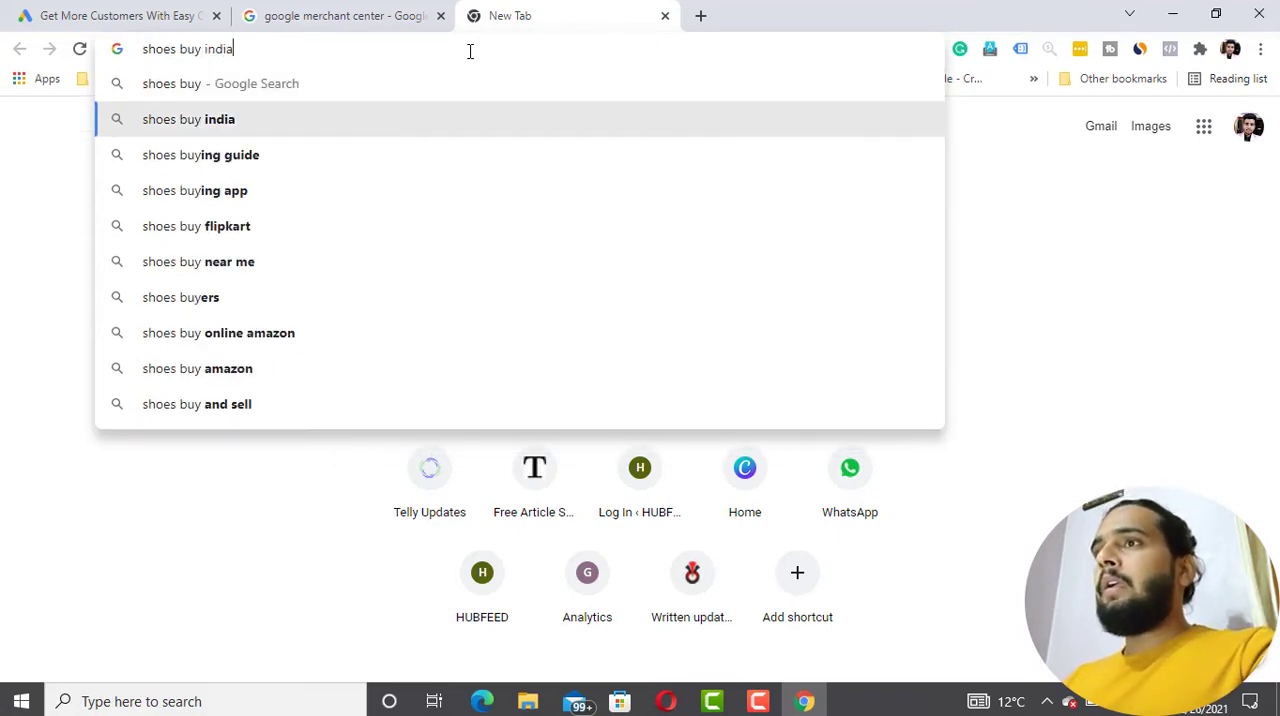
key("Return")
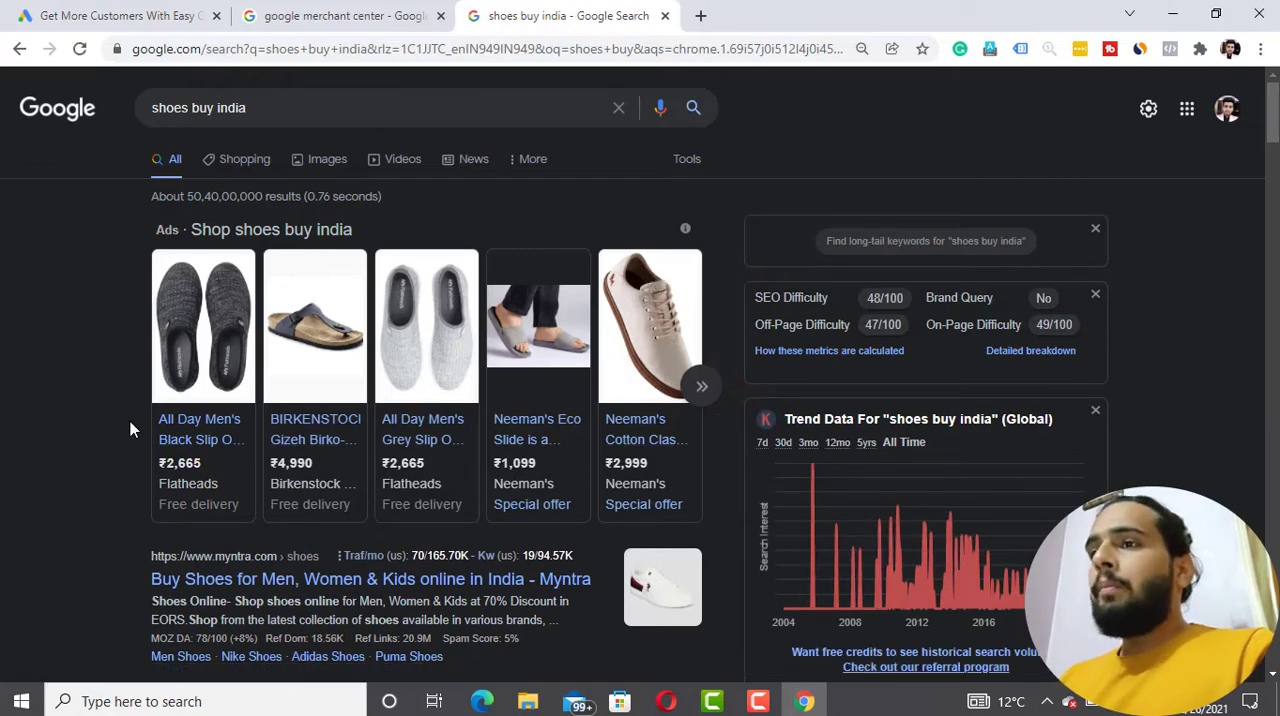
- Examine the product ads and Shopping listings for the shoes search, and close that search's tab
mouse_move(204, 322)
mouse_move(347, 331)
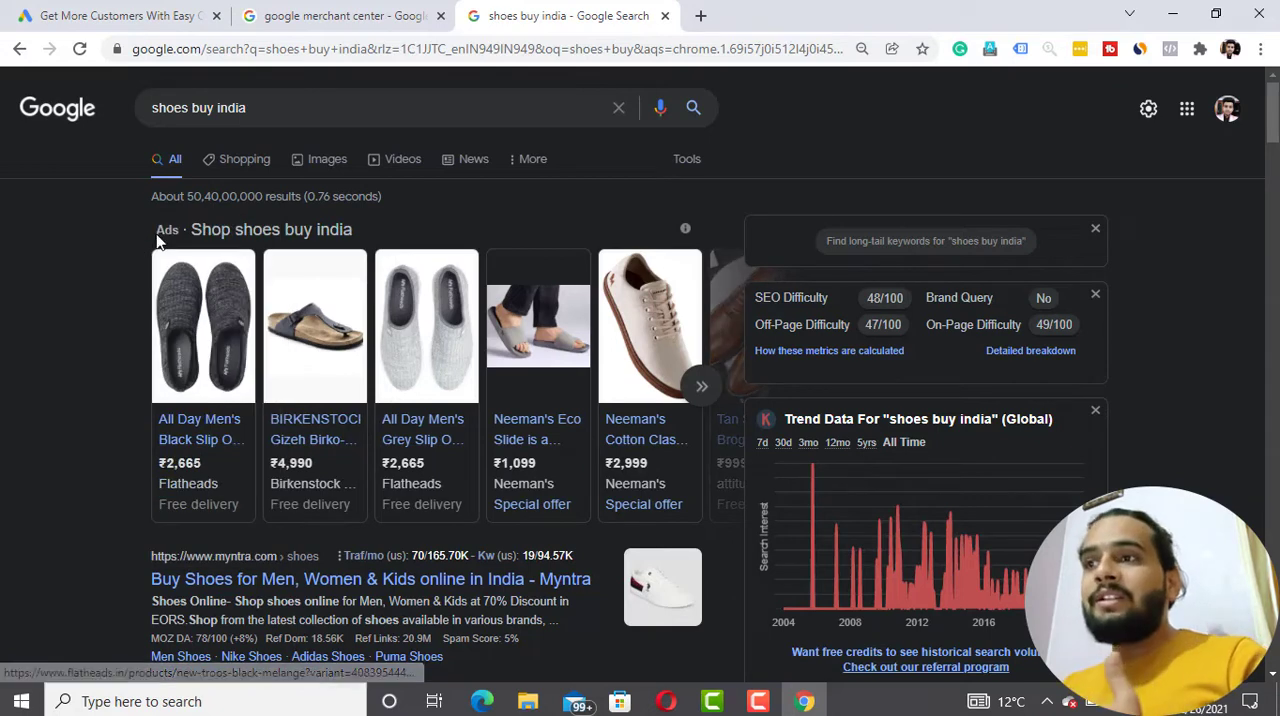
mouse_move(407, 487)
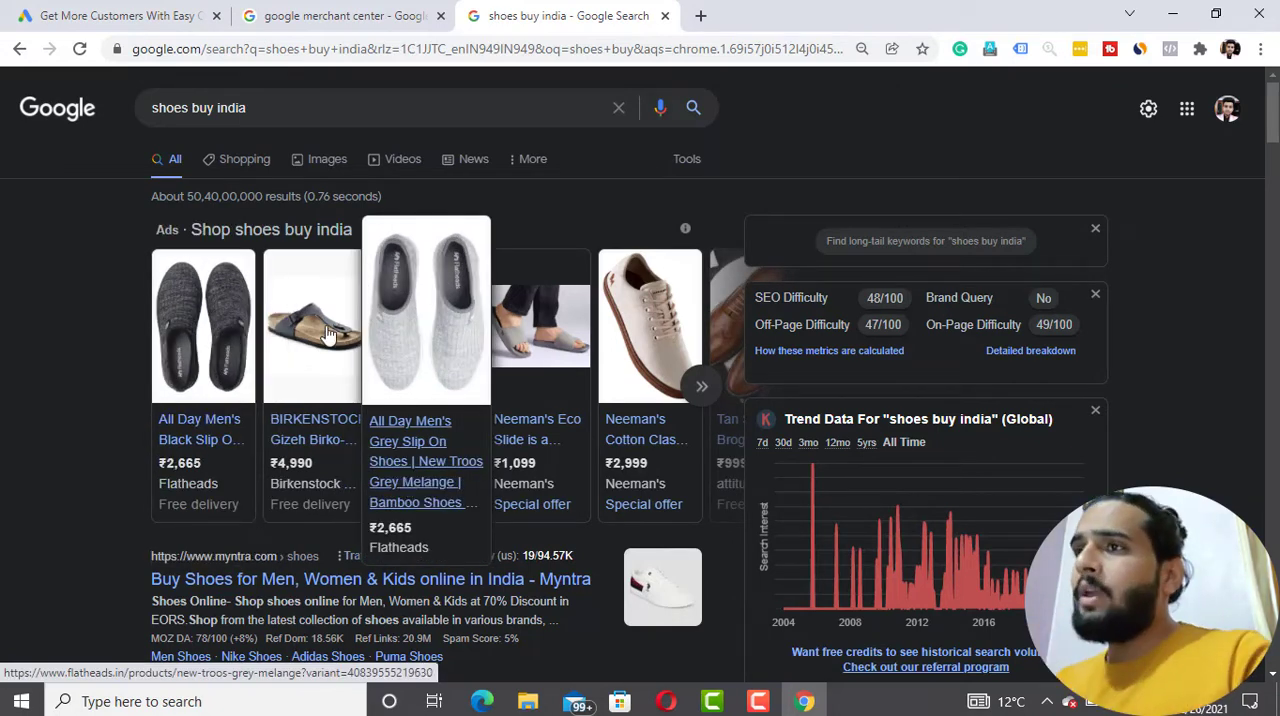
left_click(245, 162)
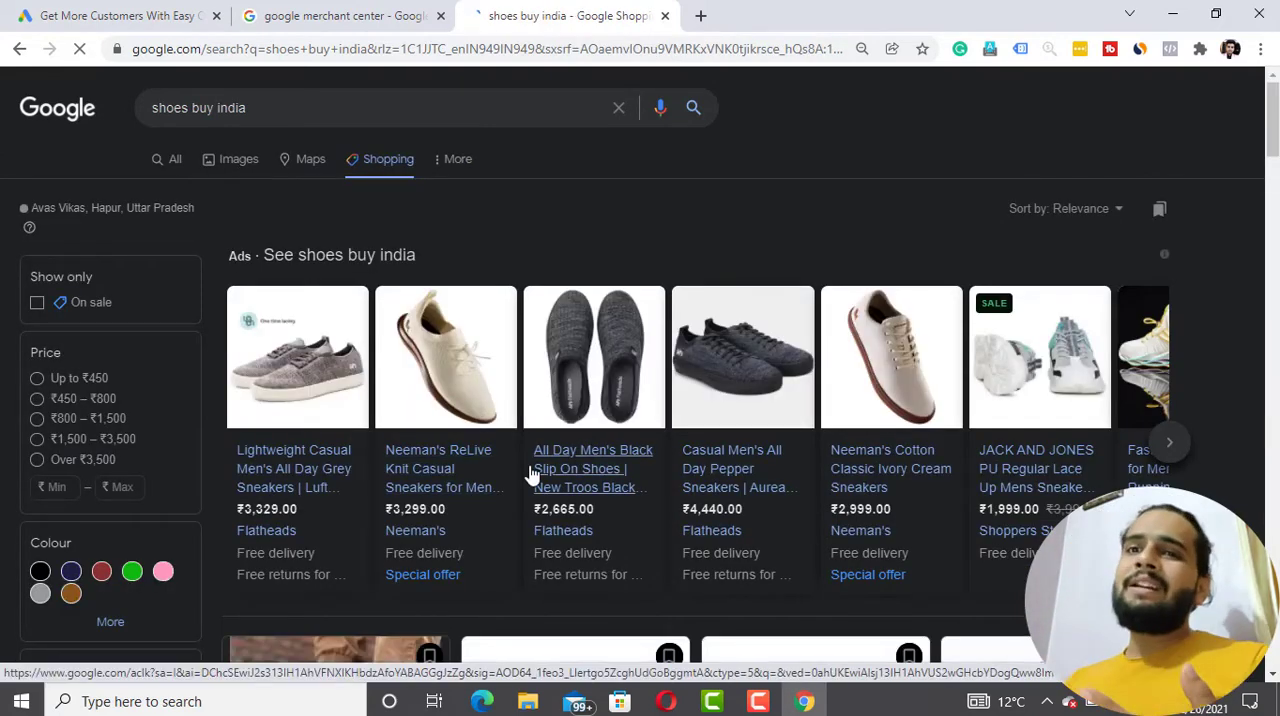
scroll(530, 475, "down", 4)
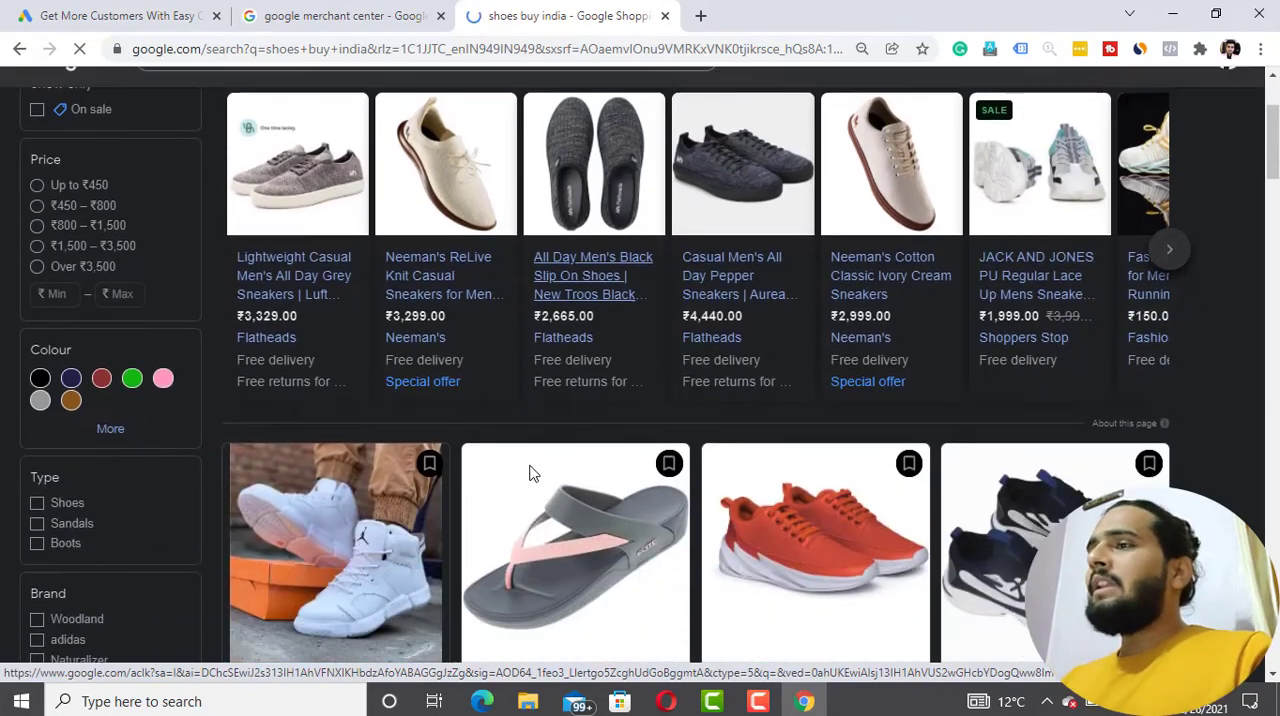
scroll(532, 467, "down", 15)
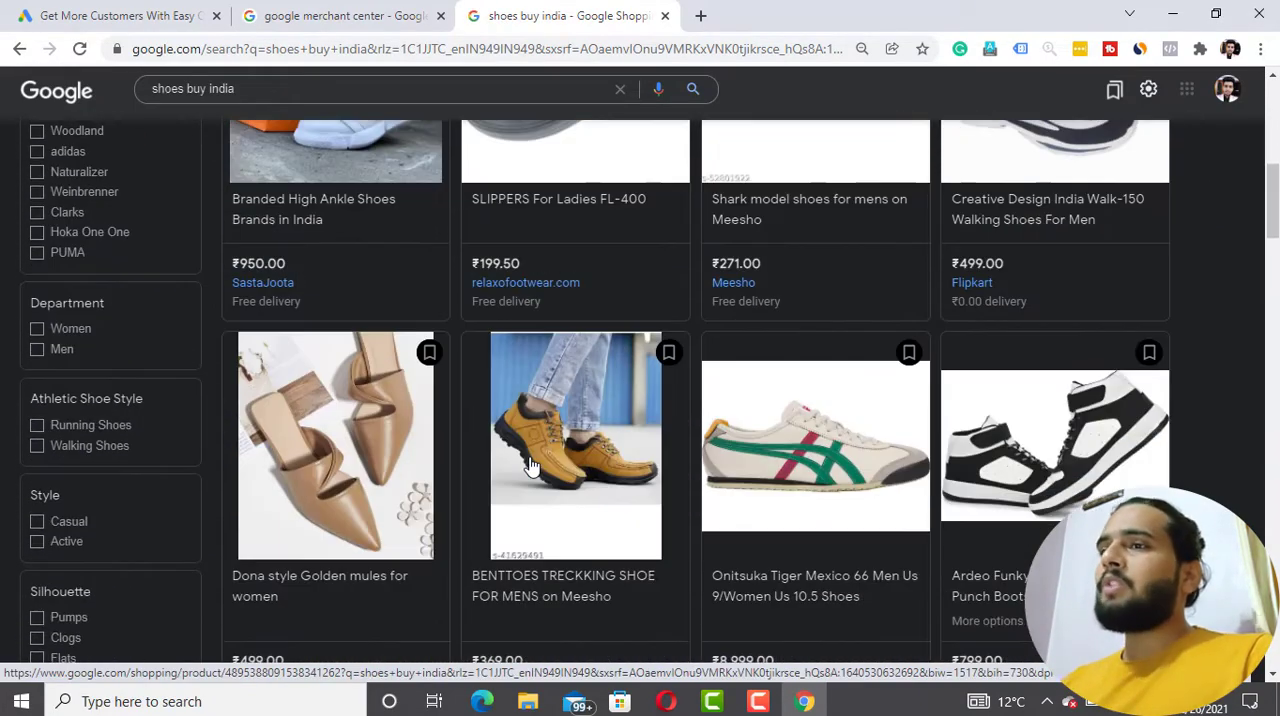
scroll(532, 467, "down", 3)
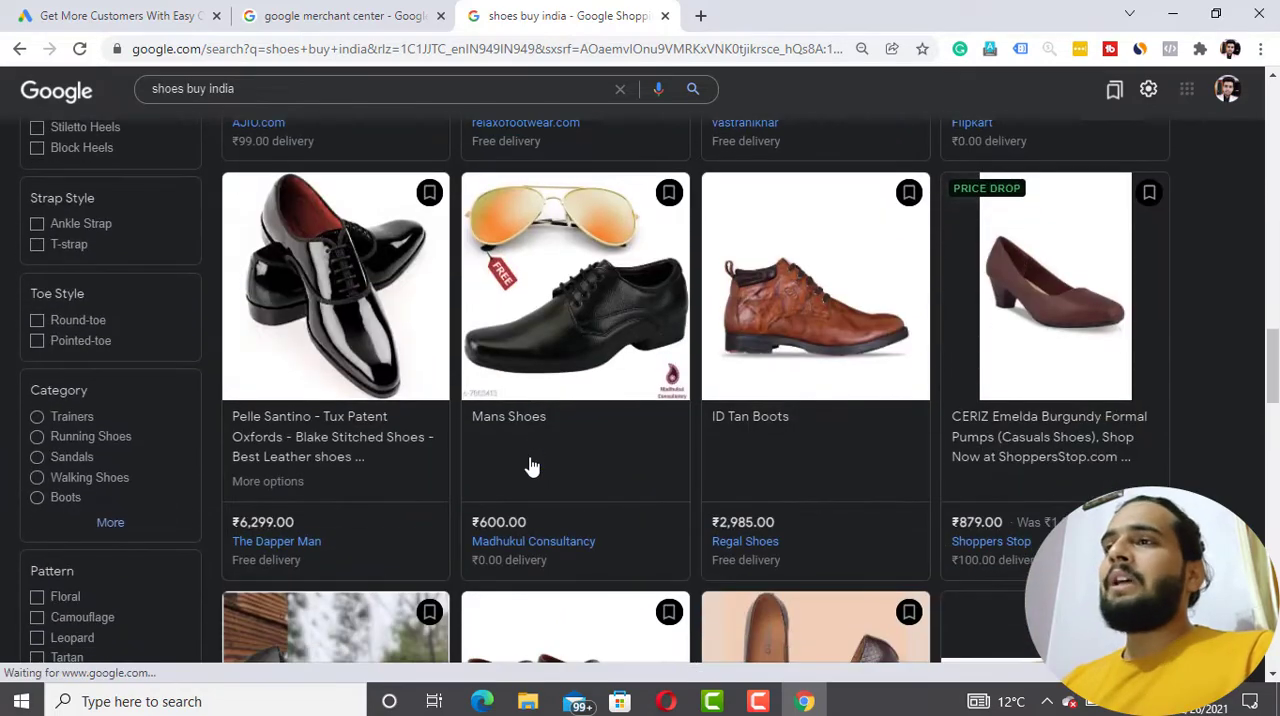
scroll(532, 467, "up", 20)
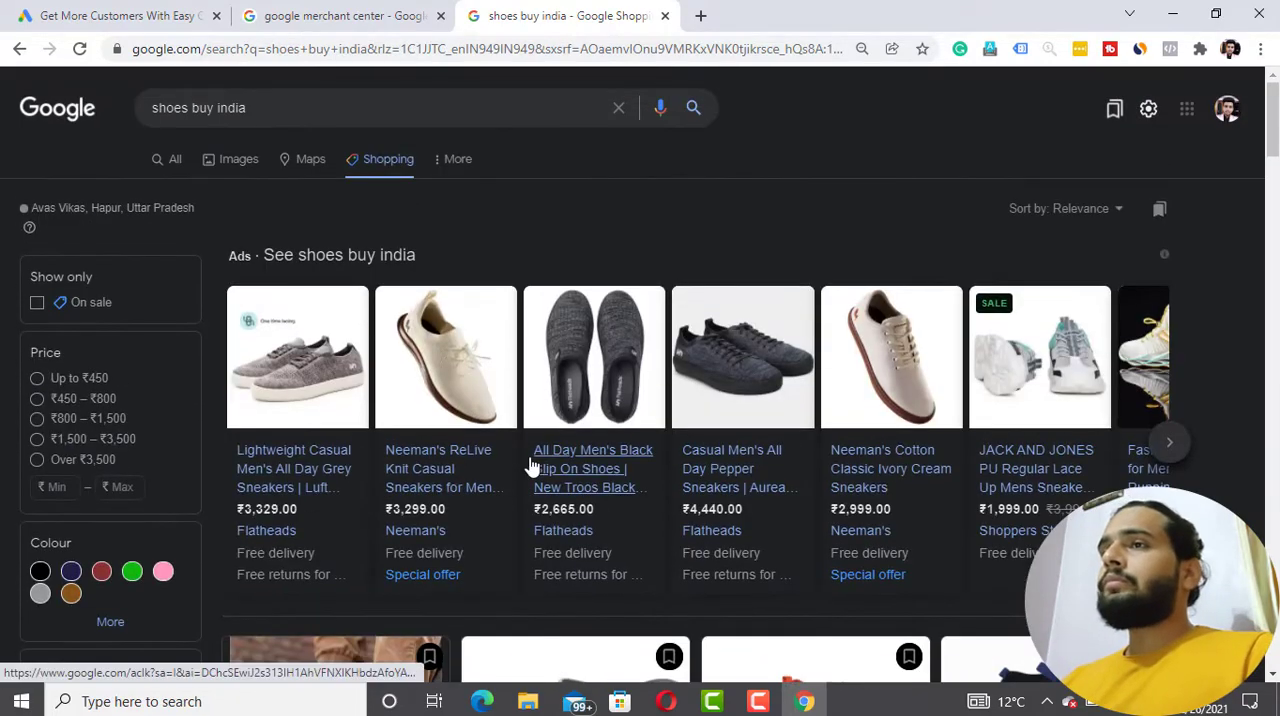
left_click(174, 160)
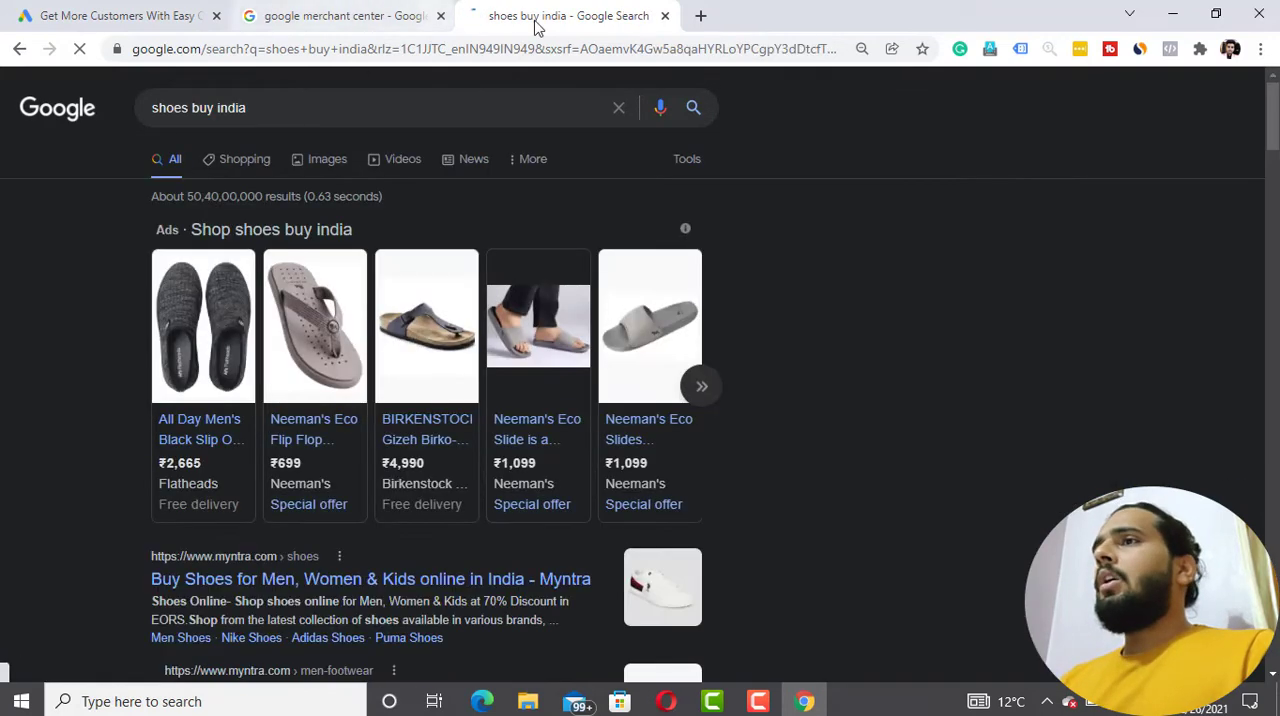
left_click(665, 16)
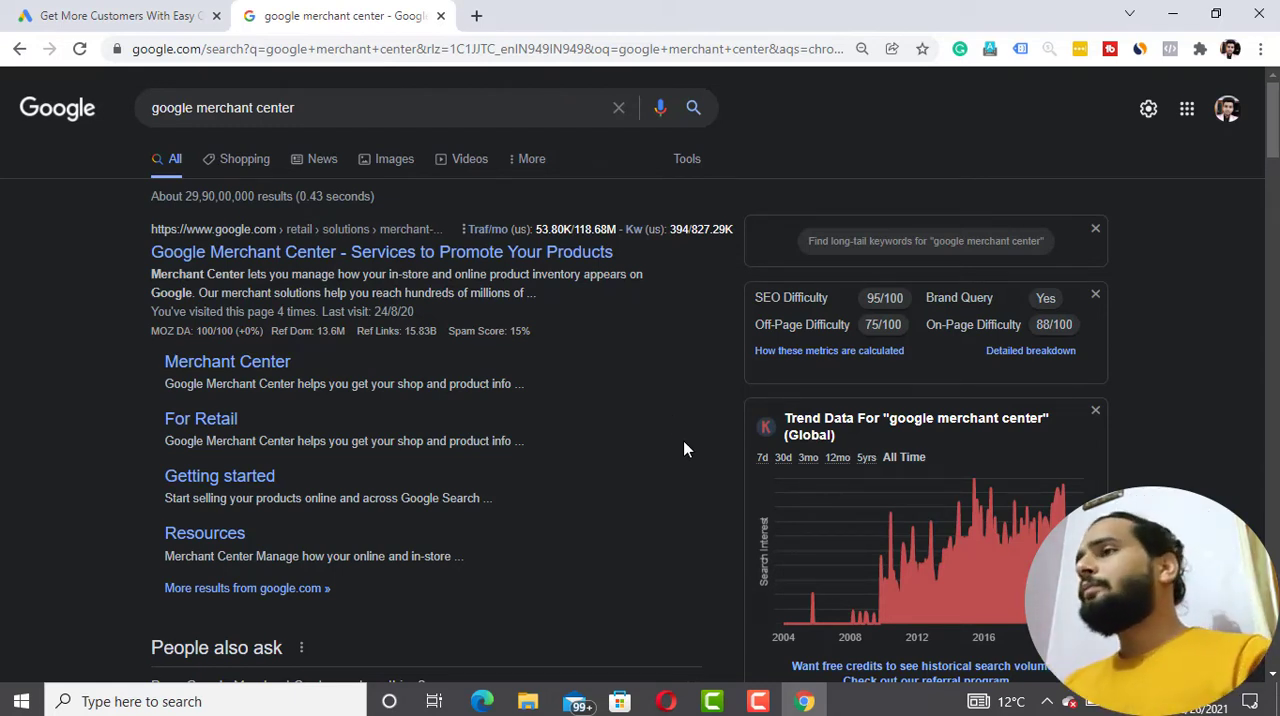
- Open the Google Merchant Center site from the search results and get started with the Merchant Center account
scroll(684, 450, "down", 1)
scroll(682, 448, "up", 1)
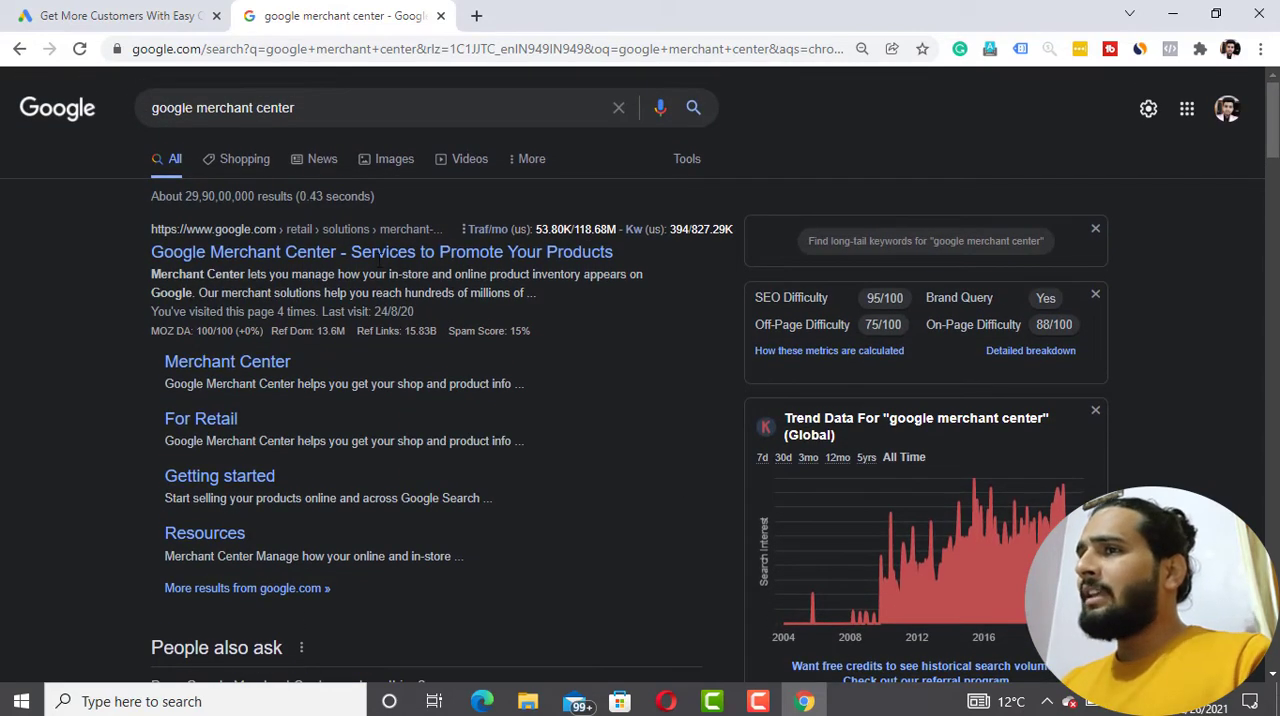
left_click(300, 260)
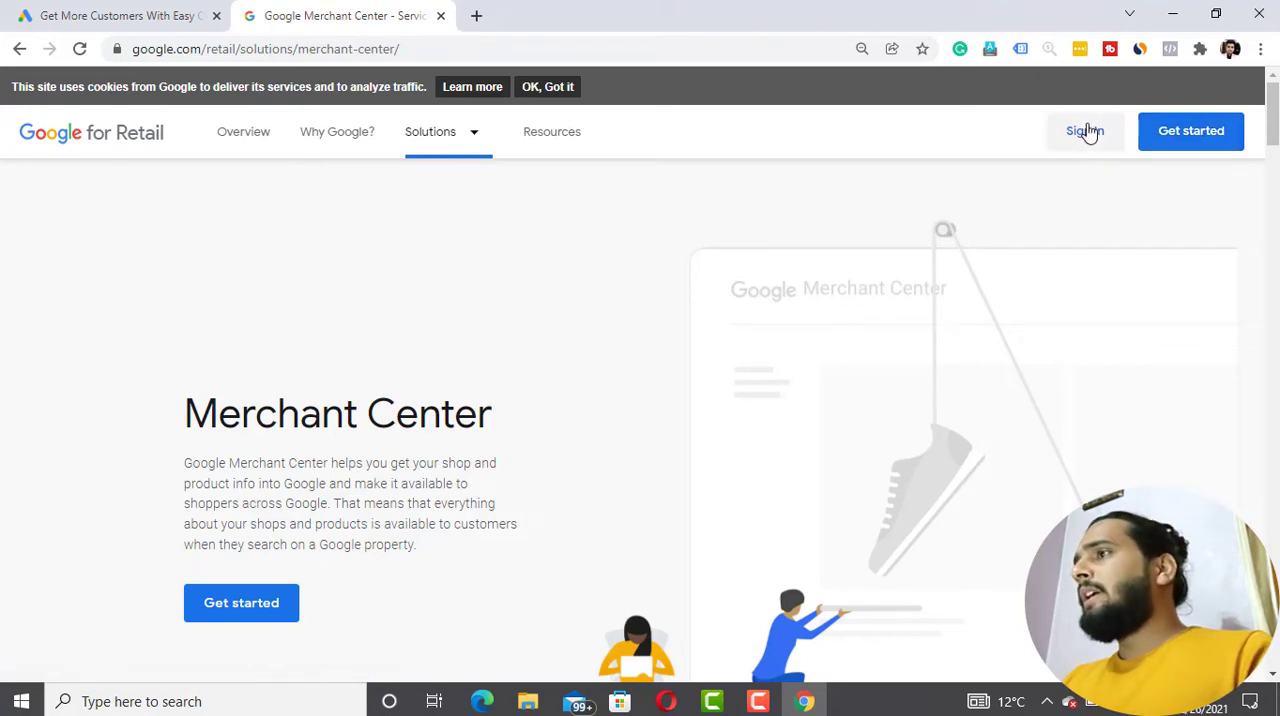
left_click(1168, 137)
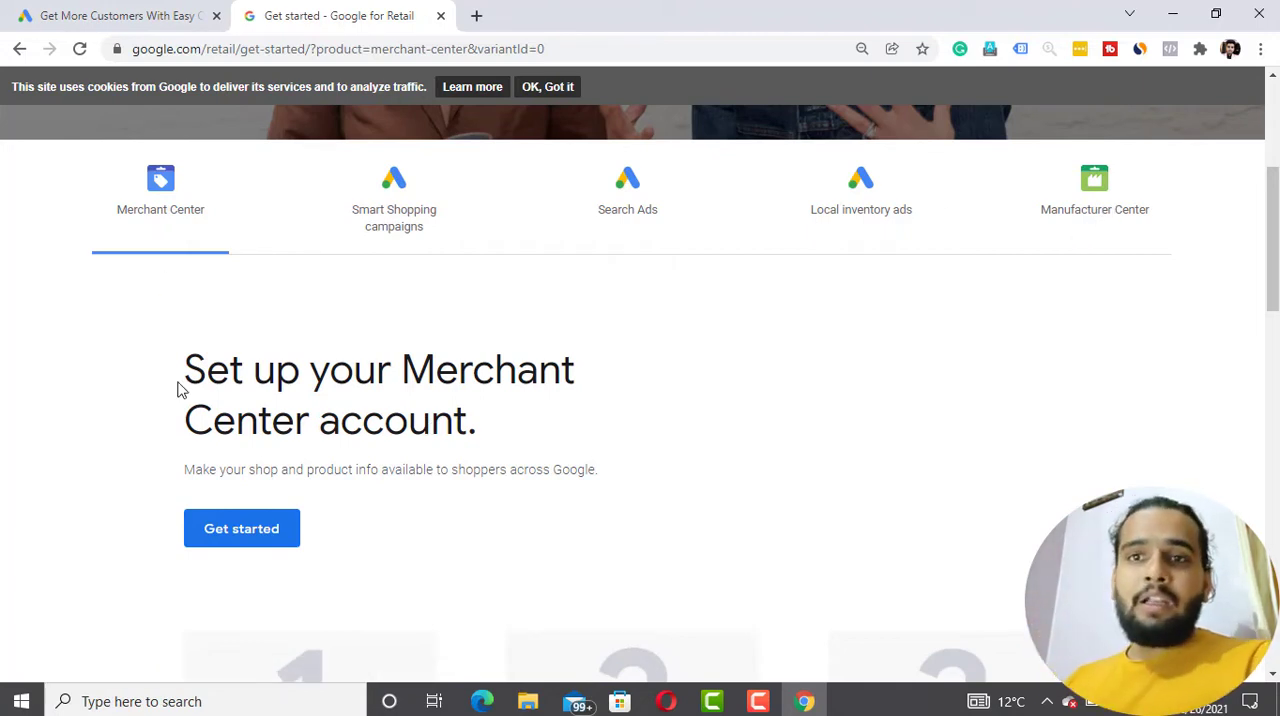
left_click(227, 540)
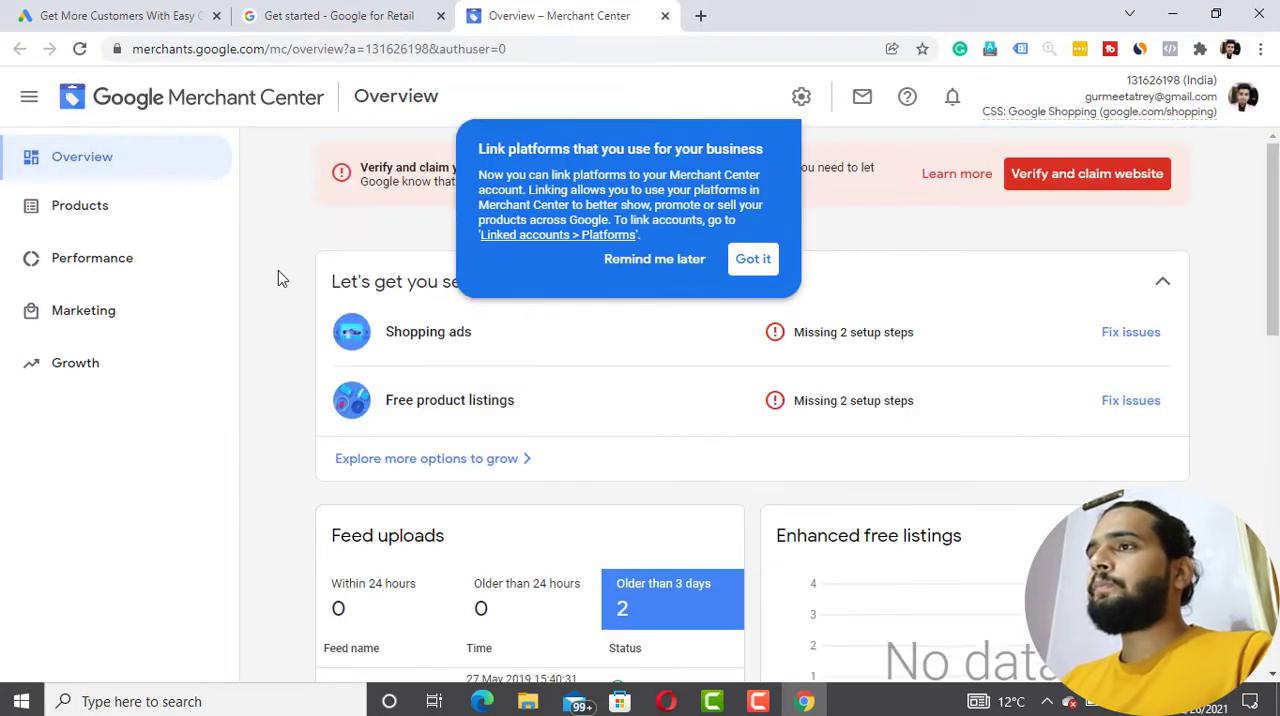
- Dismiss the platform-linking notice and review the setup tasks, feed uploads and ads sections of the account overview
left_click(750, 261)
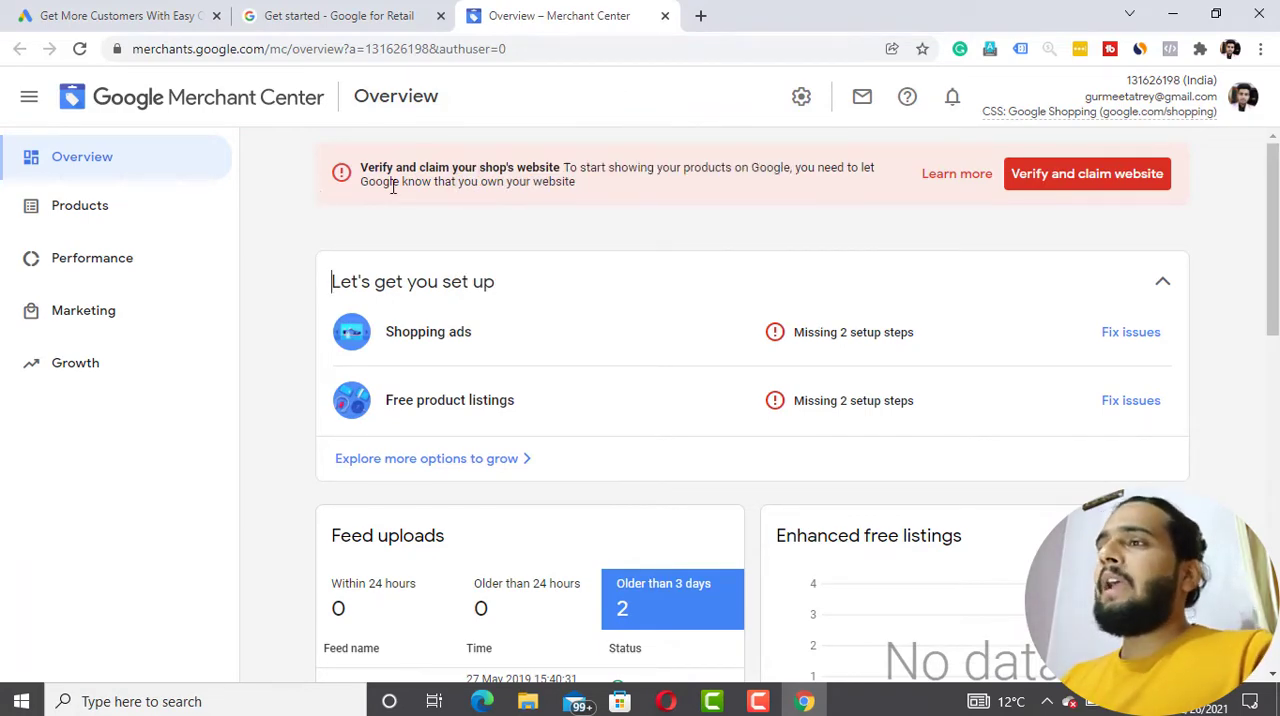
scroll(370, 338, "down", 2)
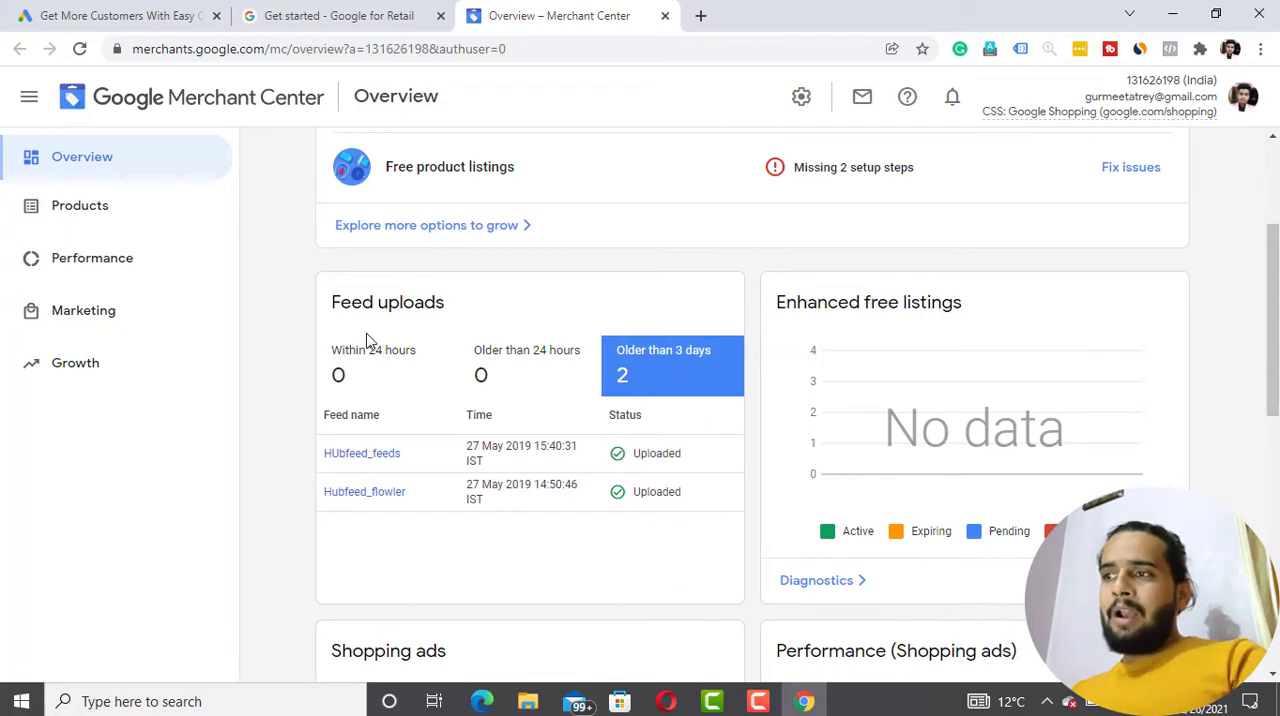
scroll(366, 338, "down", 3)
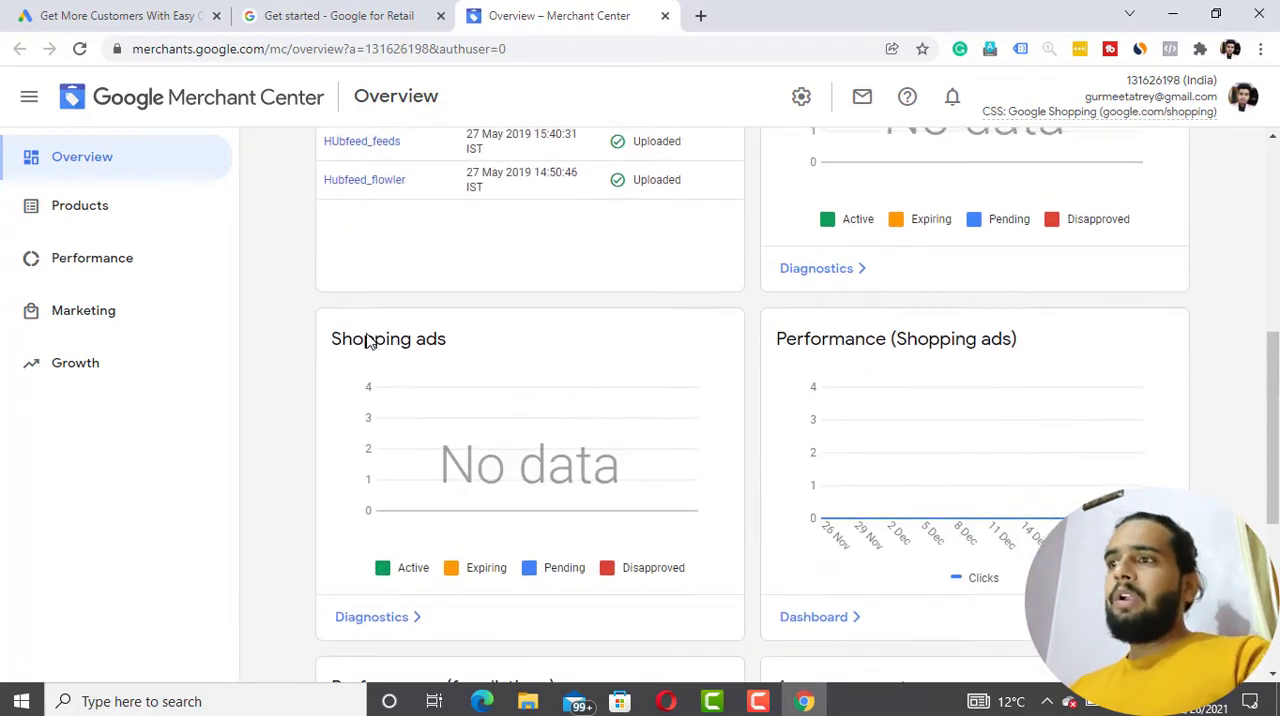
scroll(366, 338, "up", 5)
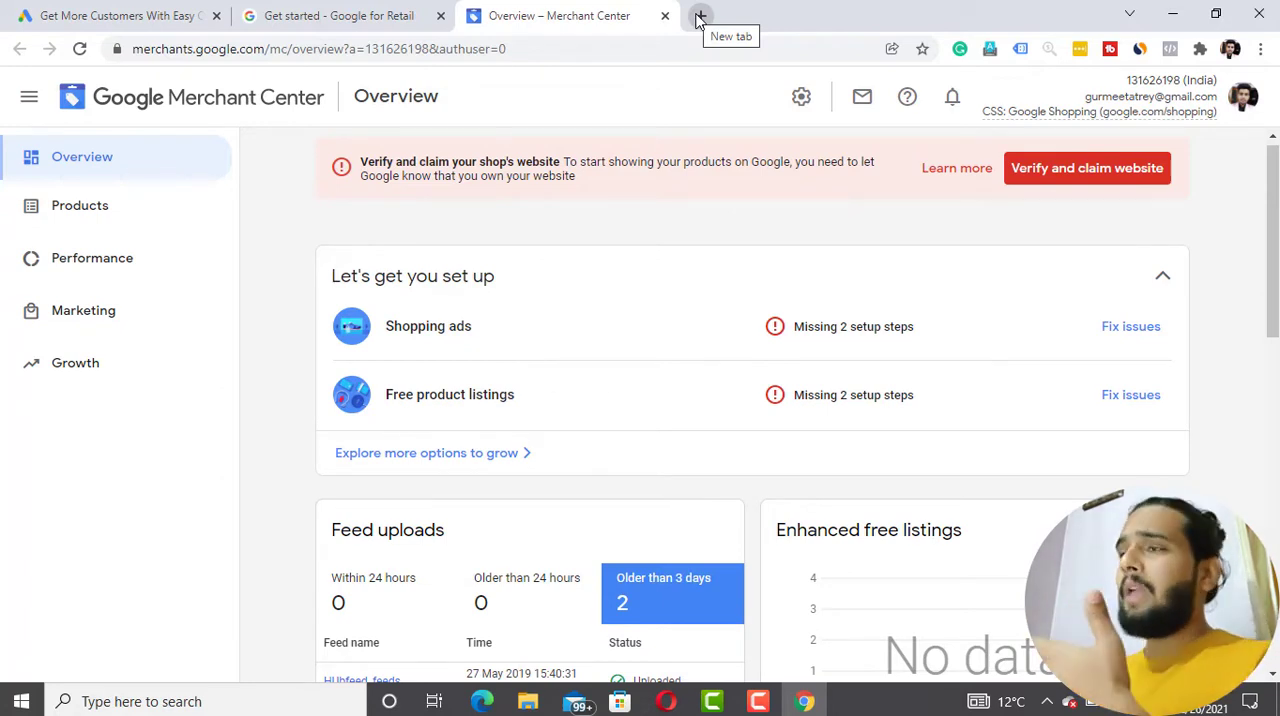
- View the list of signed-in Google accounts from a new browser tab and return to the Merchant Center overview
left_click(700, 18)
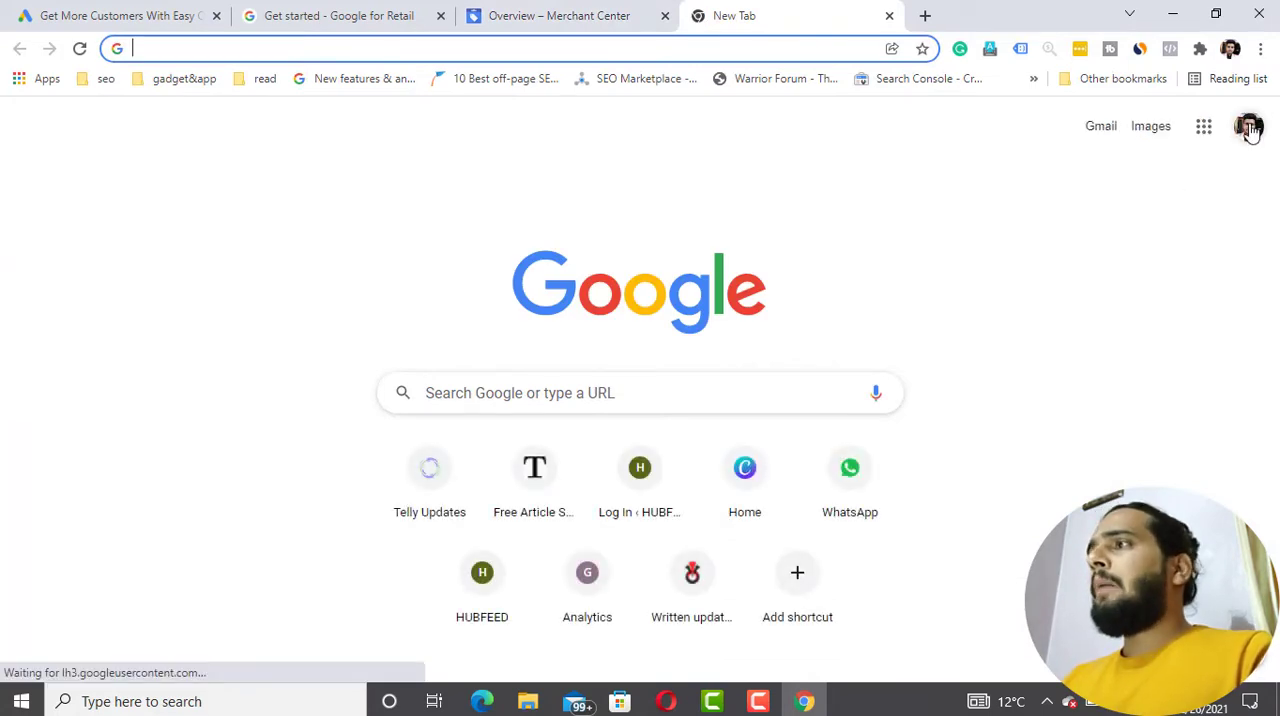
left_click(1248, 128)
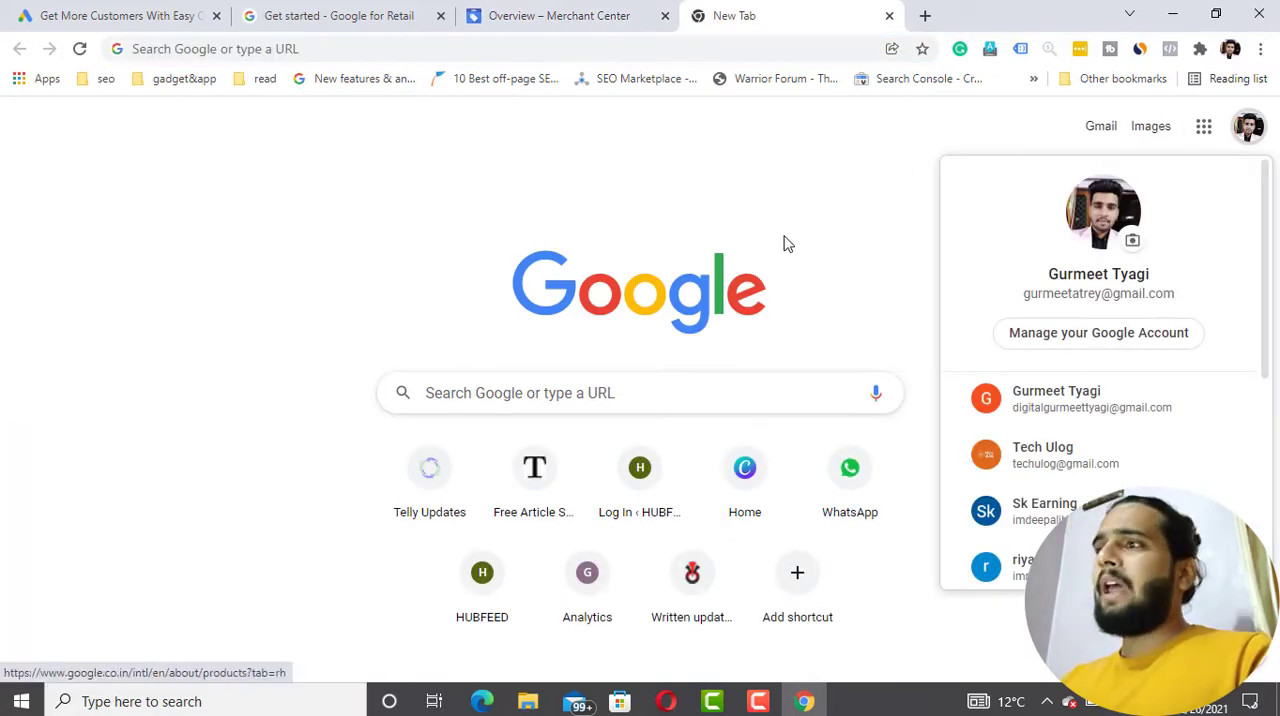
left_click(557, 10)
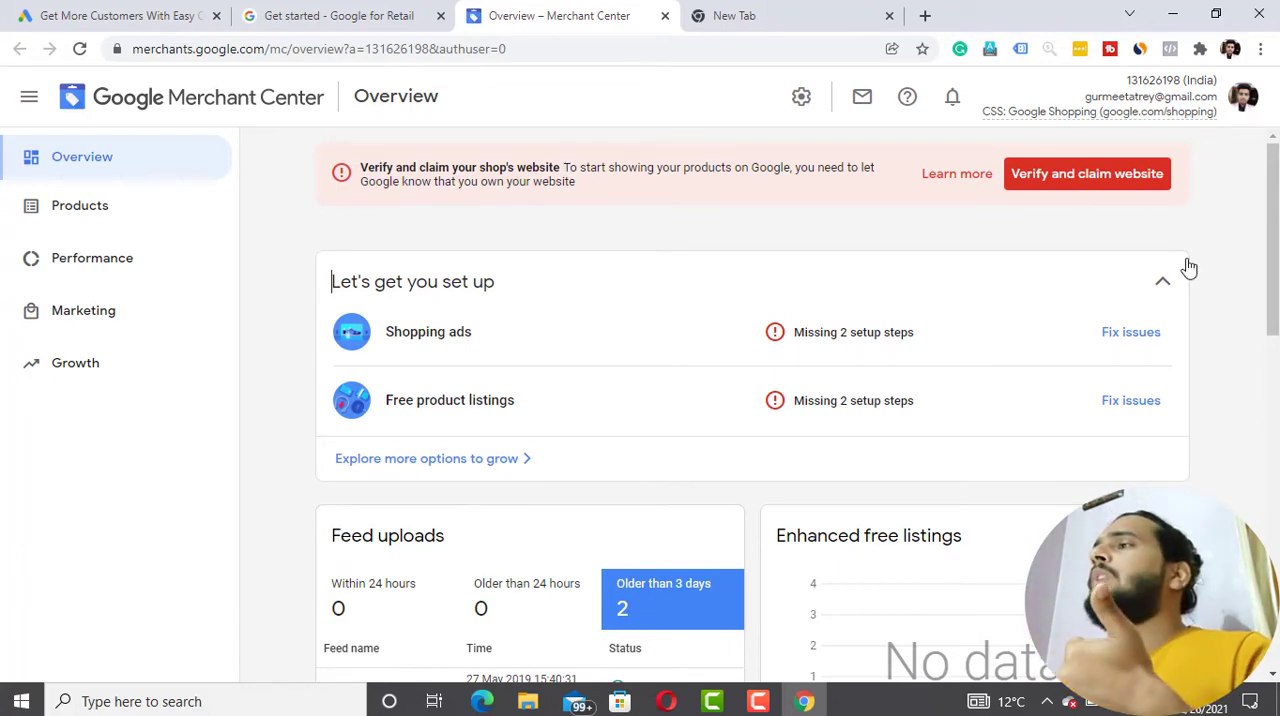
- Open the verify and claim website settings and review the website address and available verification methods
left_click(1090, 185)
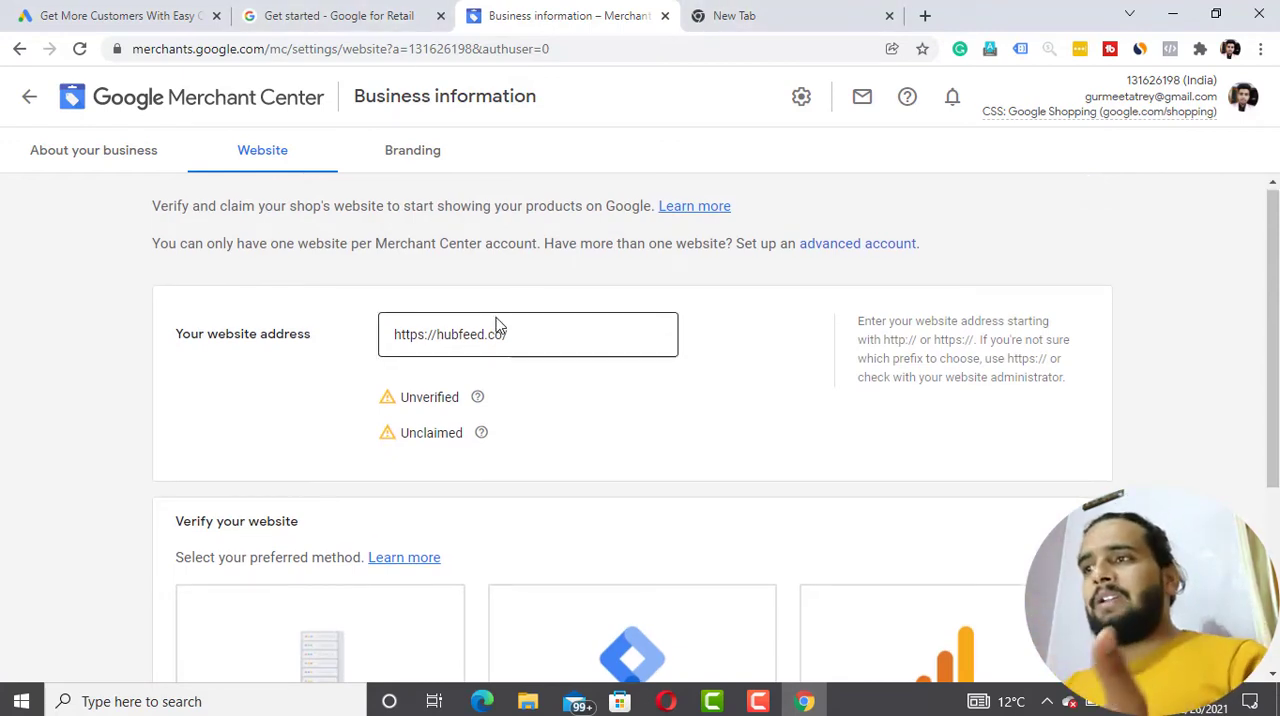
scroll(497, 325, "down", 1)
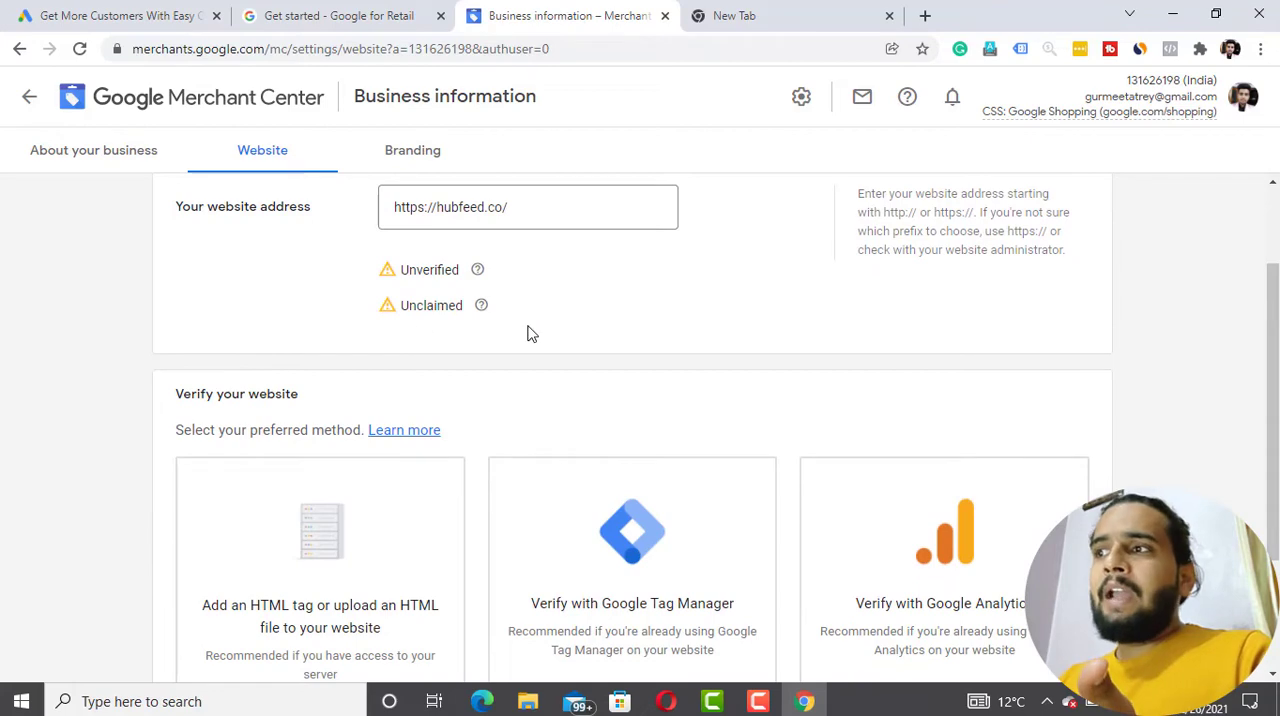
scroll(528, 334, "down", 2)
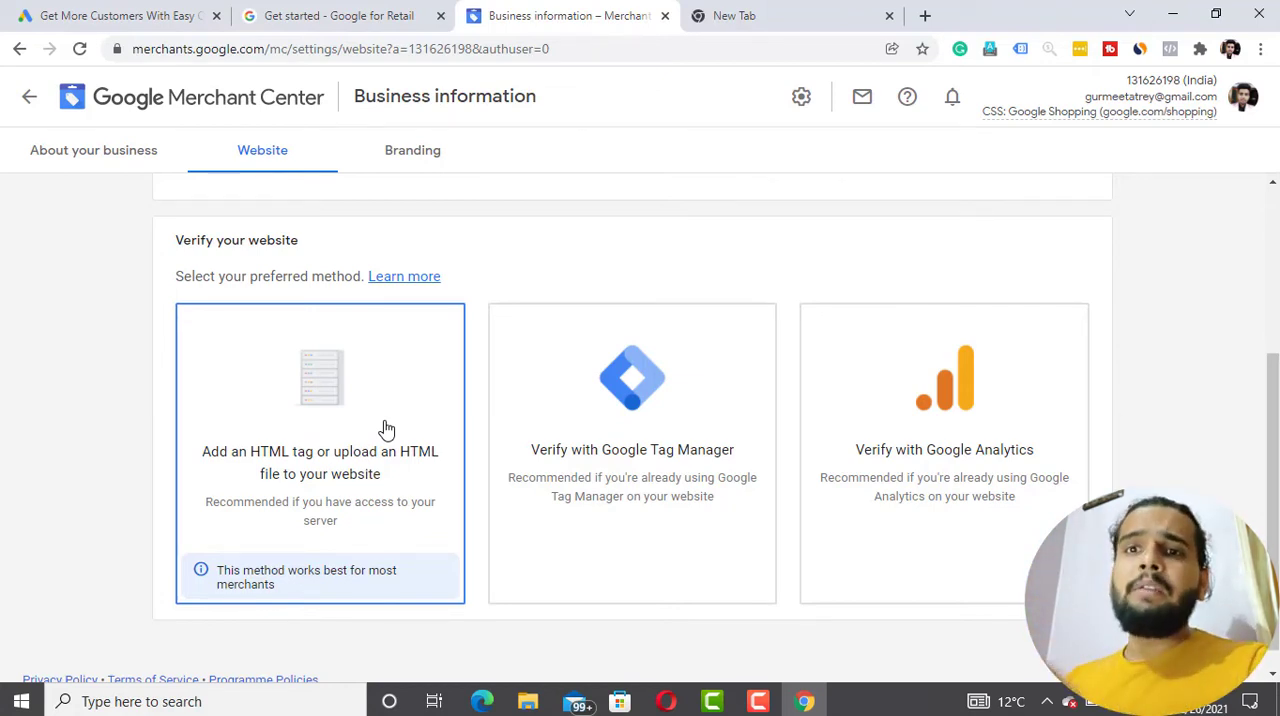
scroll(386, 428, "up", 3)
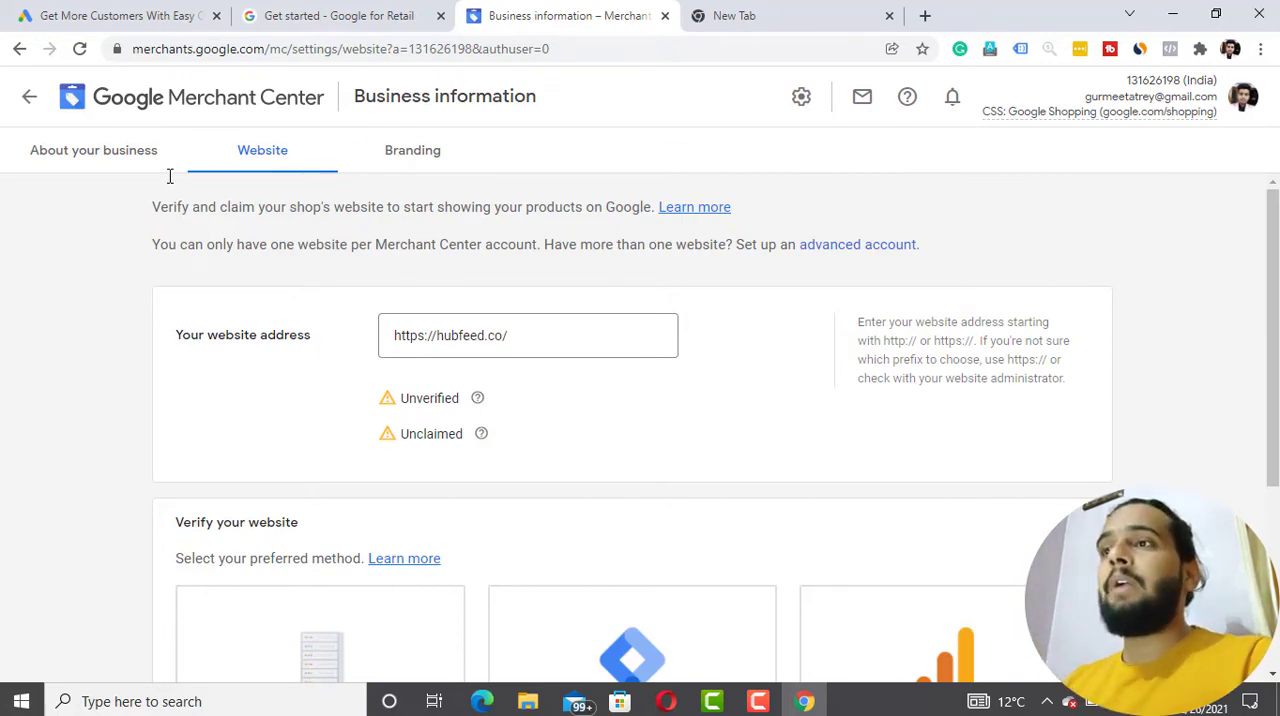
- Review the About your business information, including display name, address, phone verification, customer service contact and the expanded Korean business registration number section
left_click(93, 152)
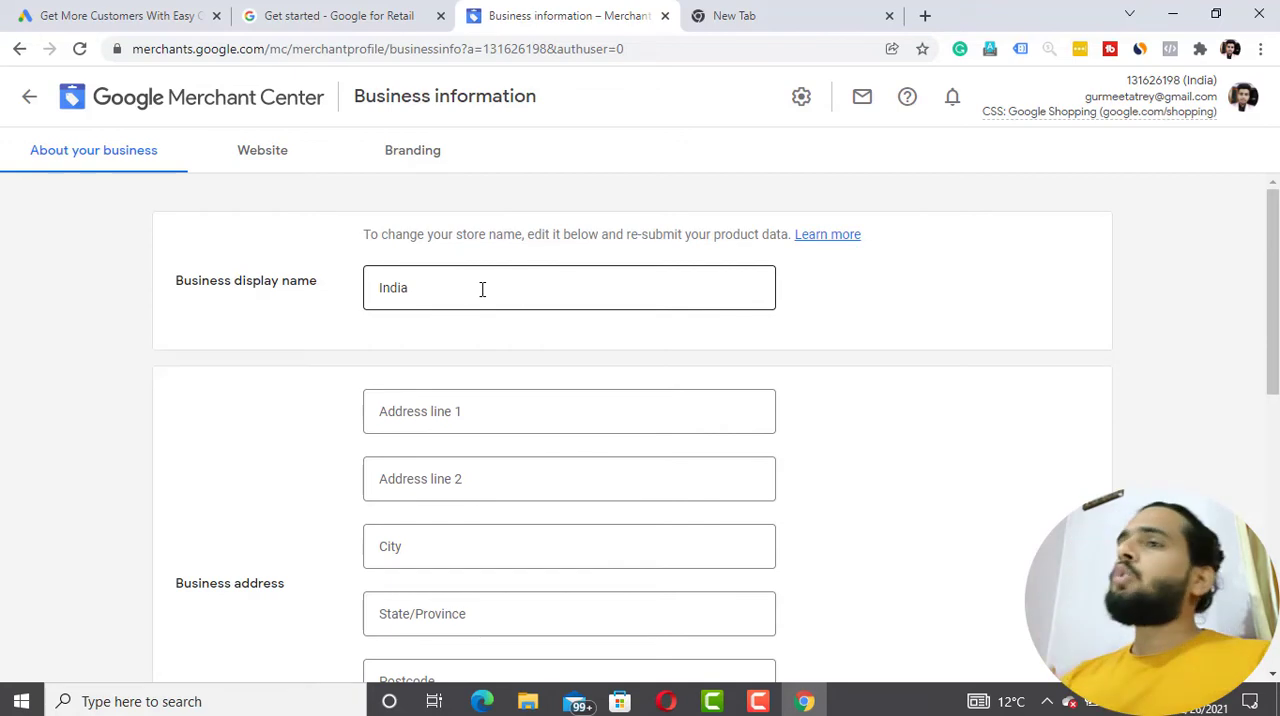
left_click(482, 289)
scroll(331, 457, "down", 3)
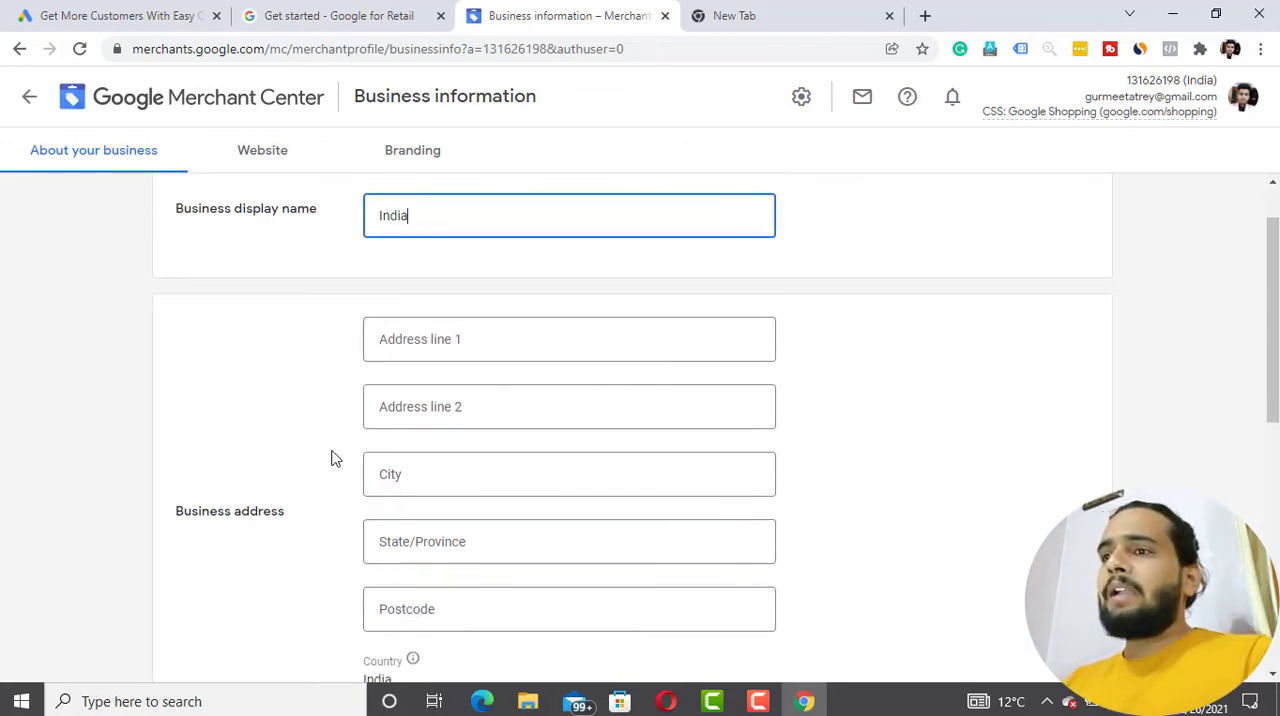
scroll(292, 437, "down", 3)
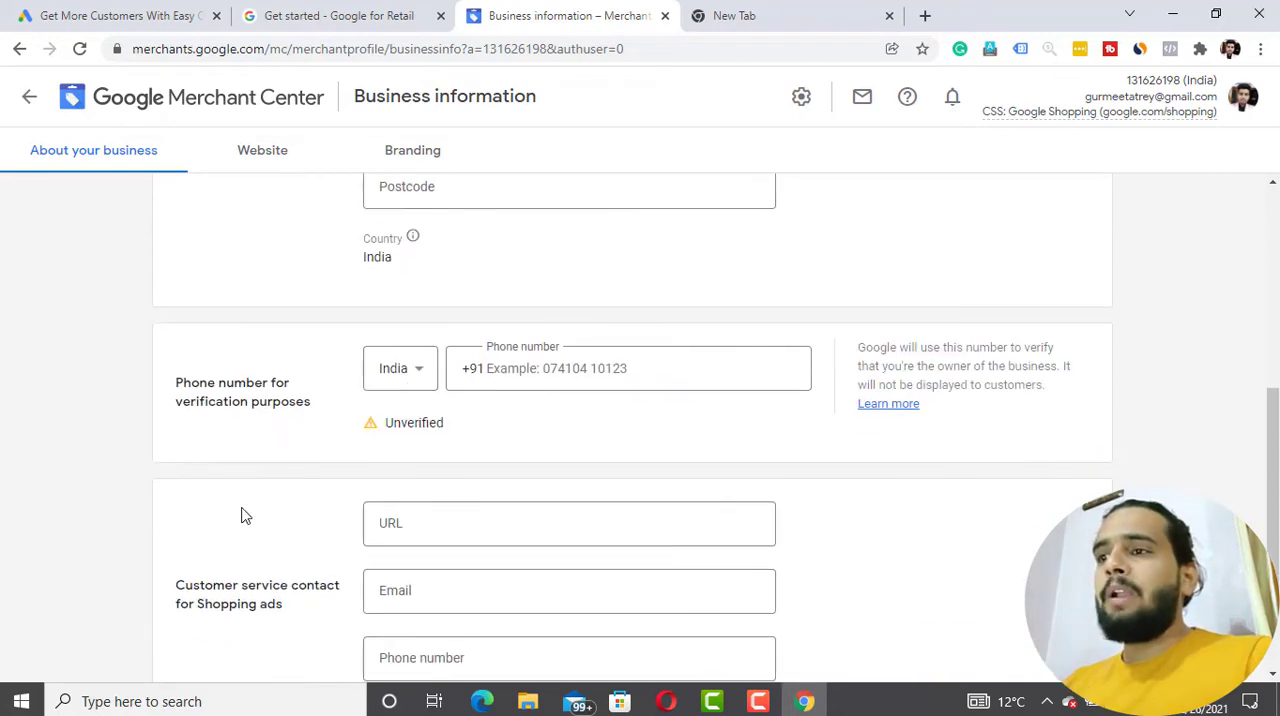
scroll(243, 516, "down", 2)
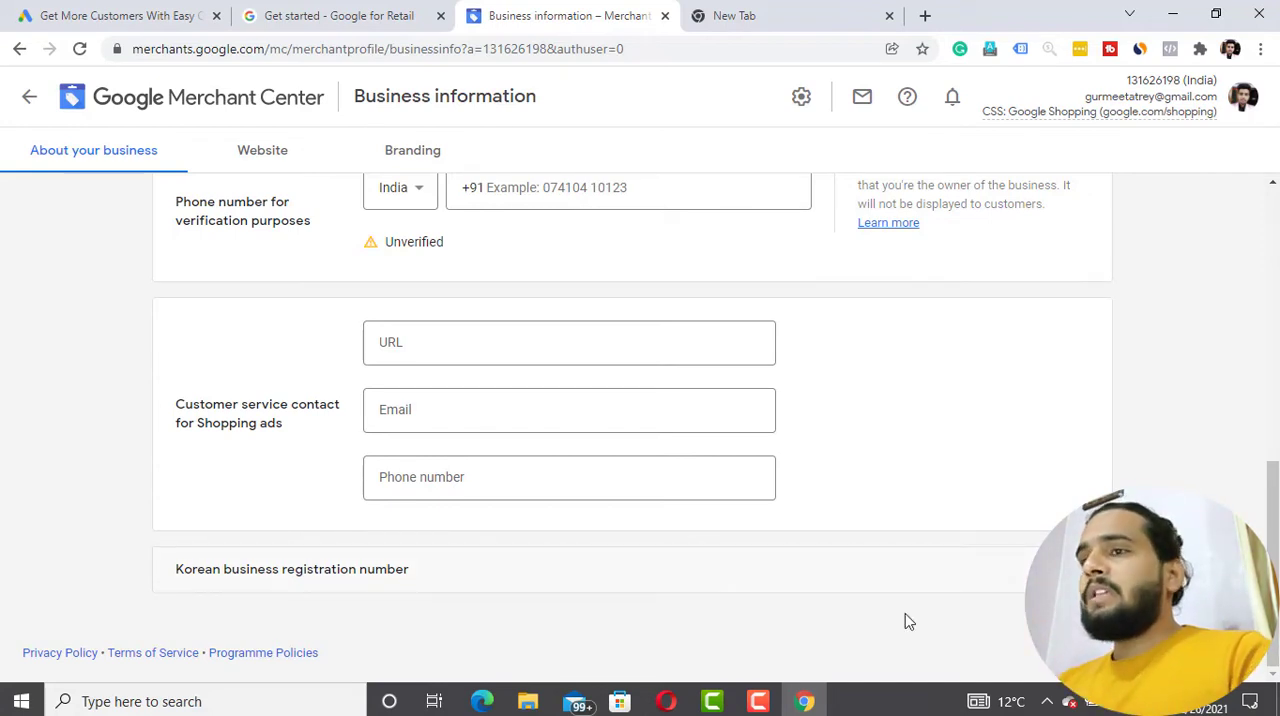
left_click(1078, 569)
scroll(1020, 494, "down", 2)
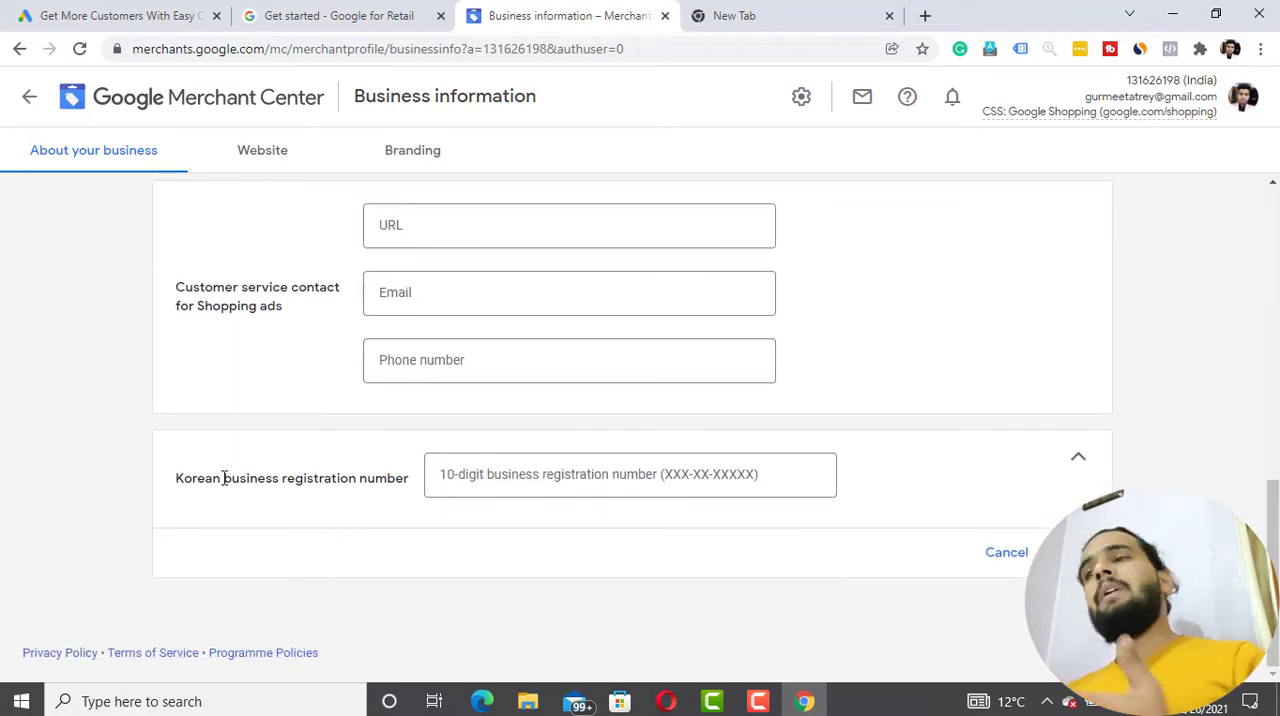
scroll(224, 478, "up", 10)
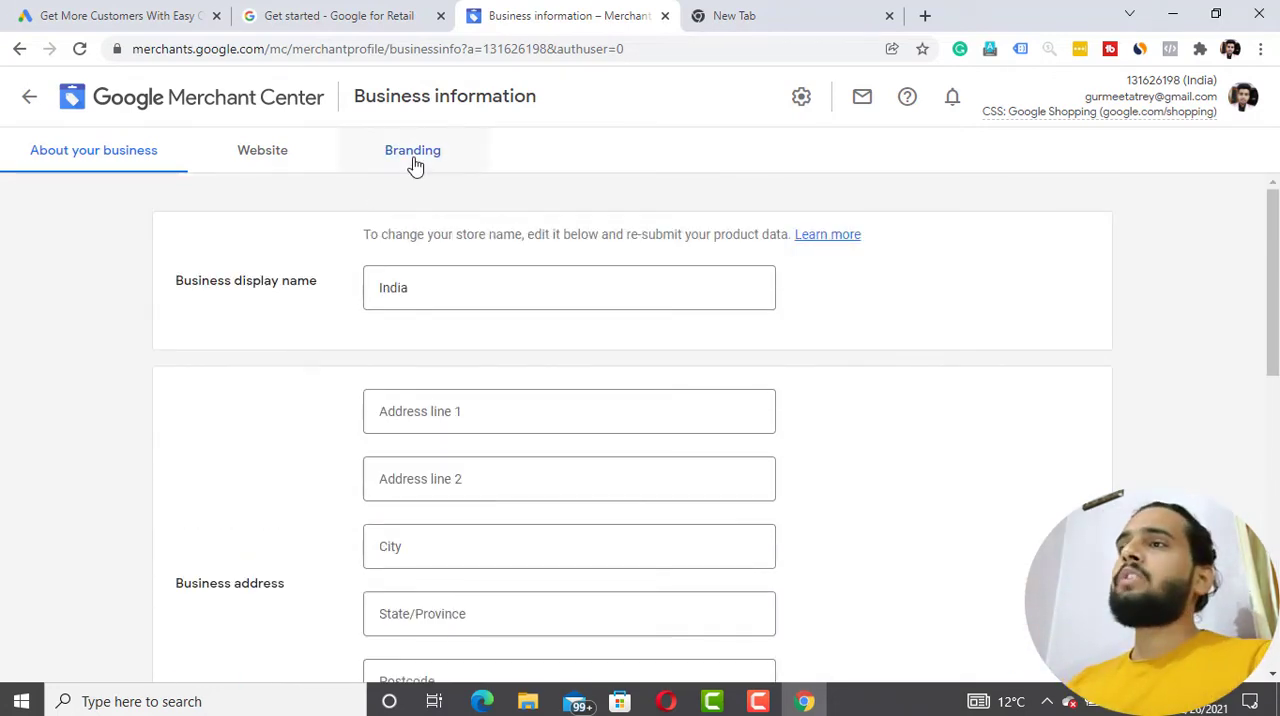
- Open the branding settings and review the main colour, accent colour, square logo and rectangular logo requirements
left_click(415, 160)
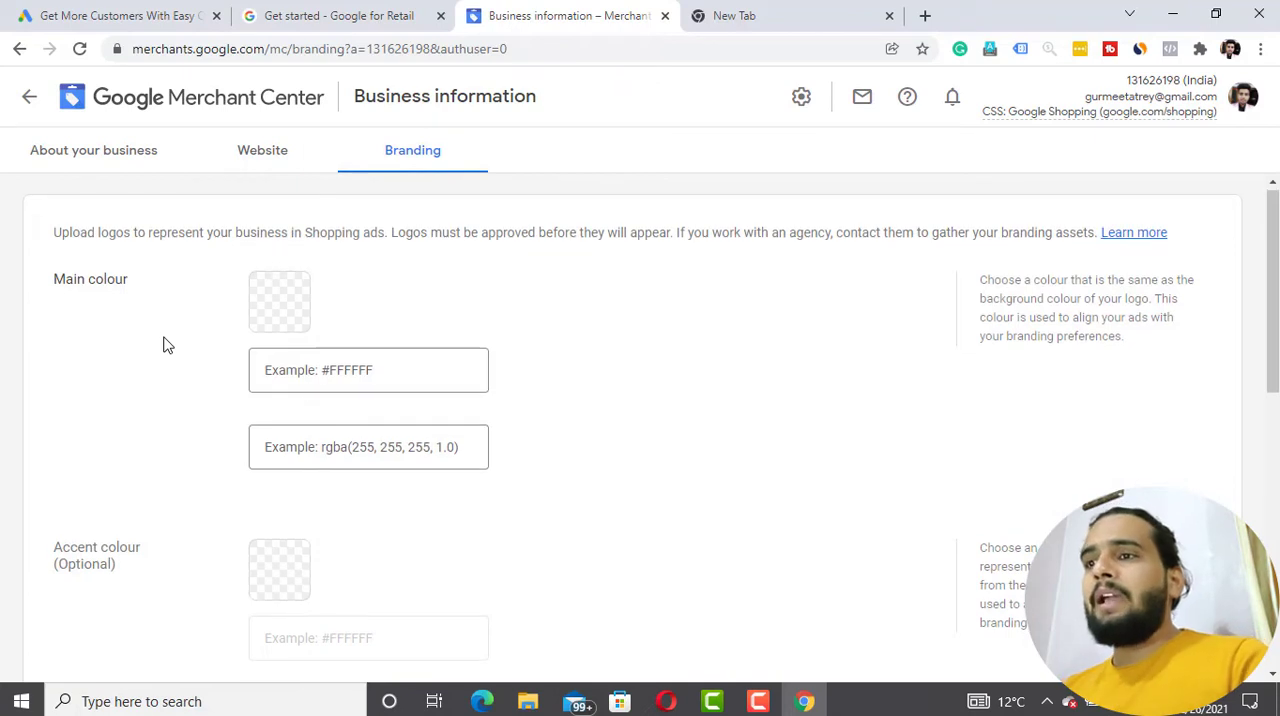
scroll(167, 345, "down", 5)
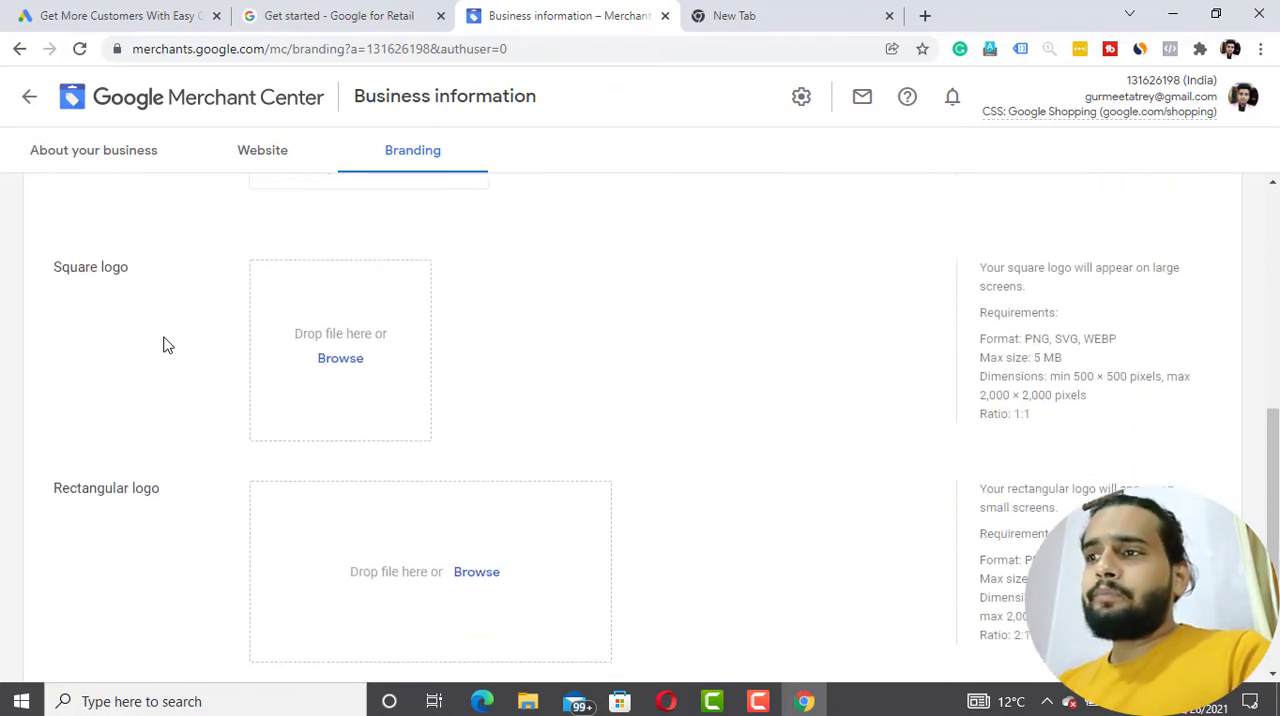
scroll(167, 345, "down", 2)
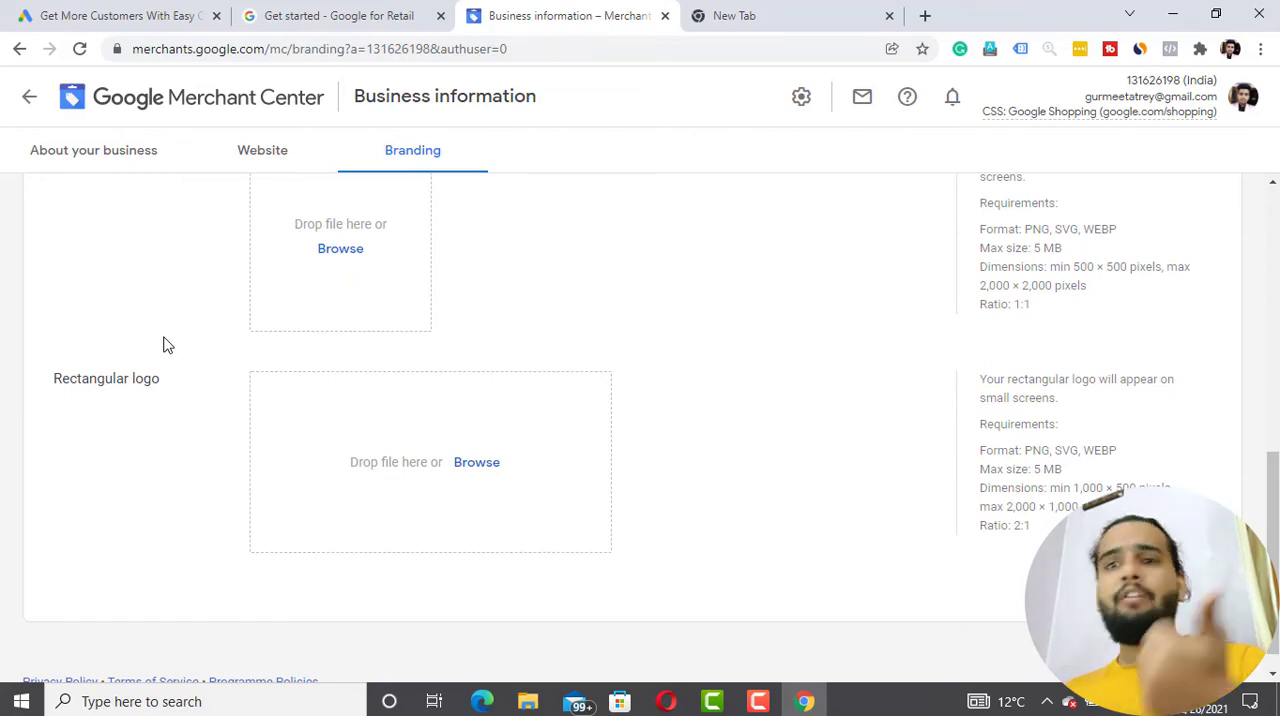
scroll(167, 345, "up", 7)
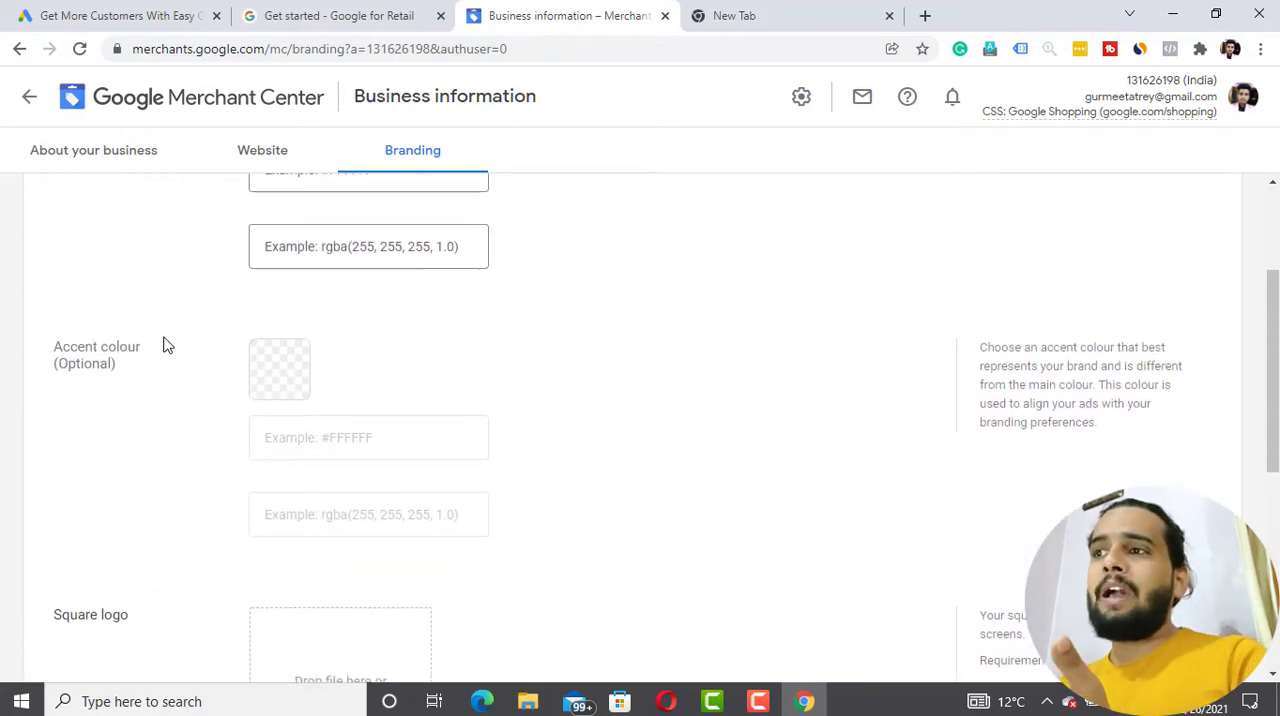
scroll(167, 345, "up", 1)
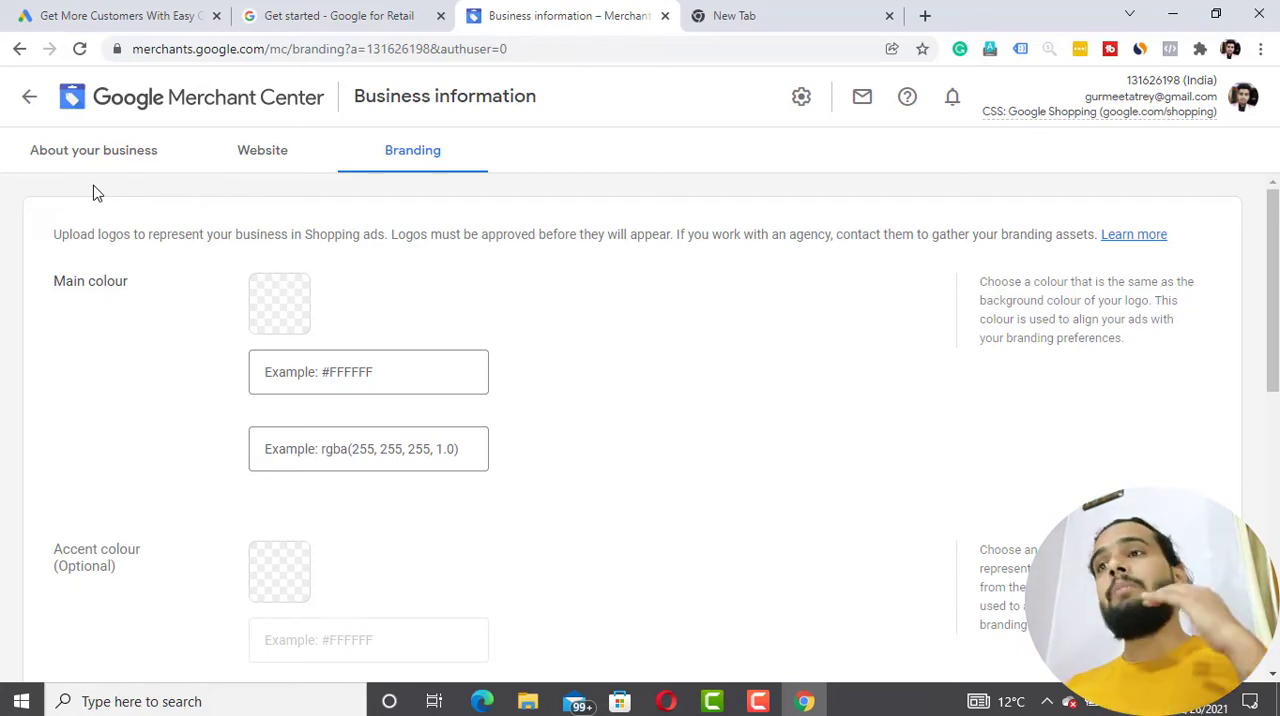
- Return to the account overview and review the setup tasks, feed uploads, Shopping ads and performance sections
left_click(31, 104)
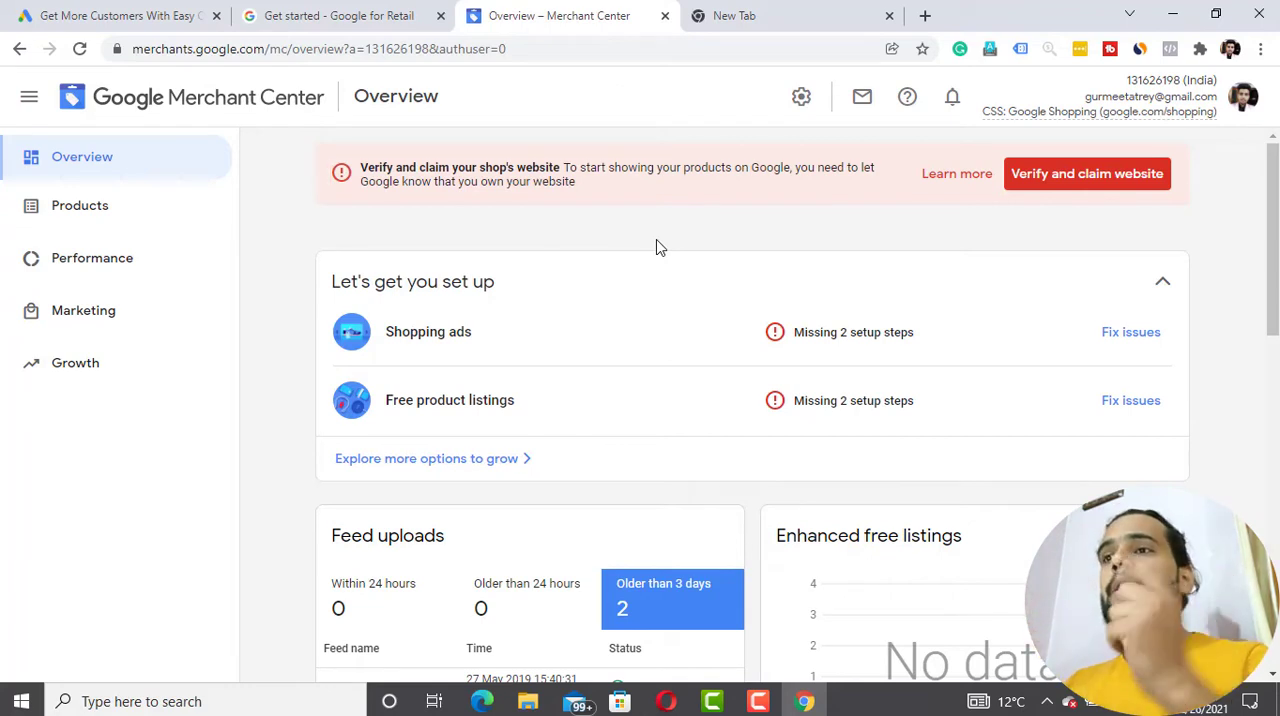
left_click(29, 100)
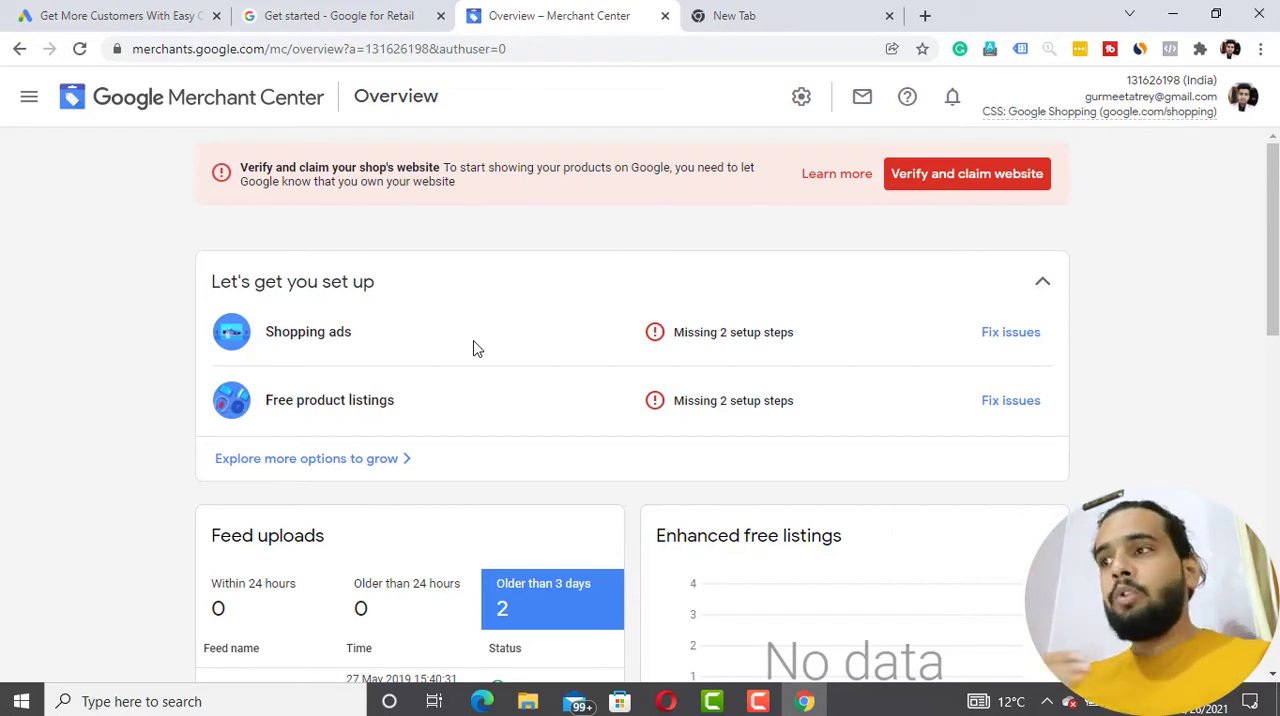
scroll(476, 348, "down", 2)
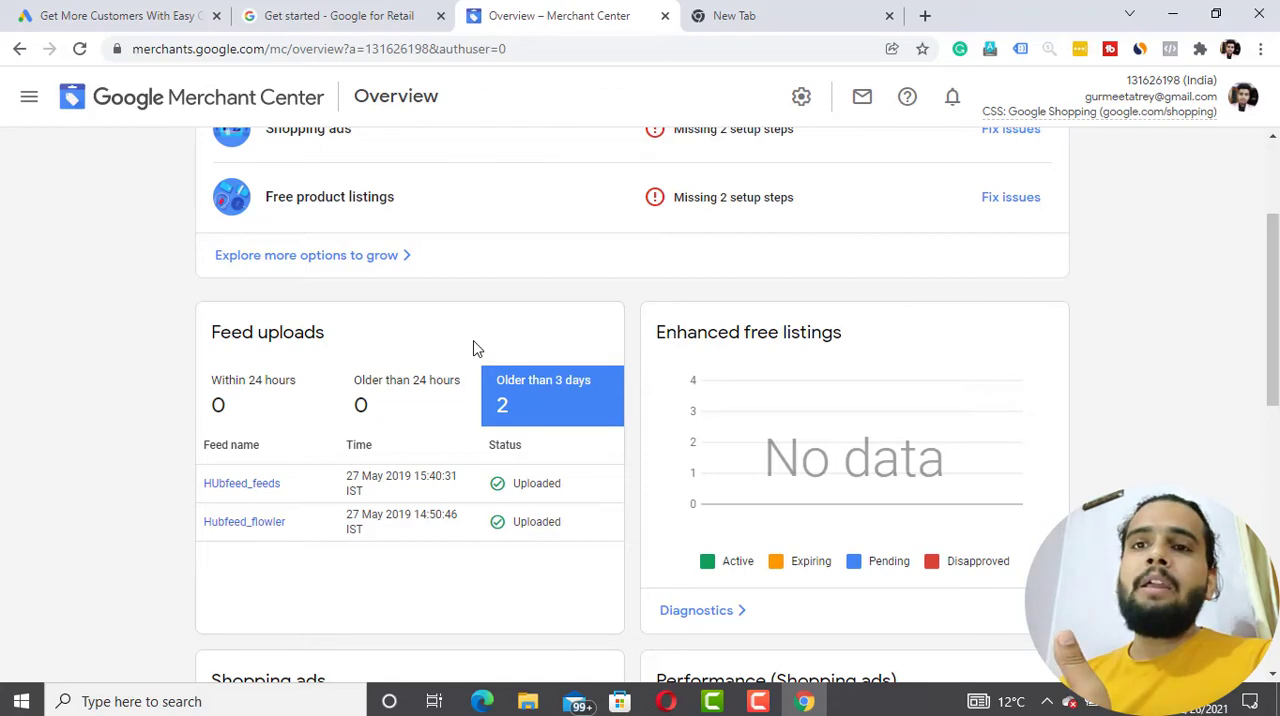
scroll(475, 348, "up", 1)
scroll(475, 348, "down", 2)
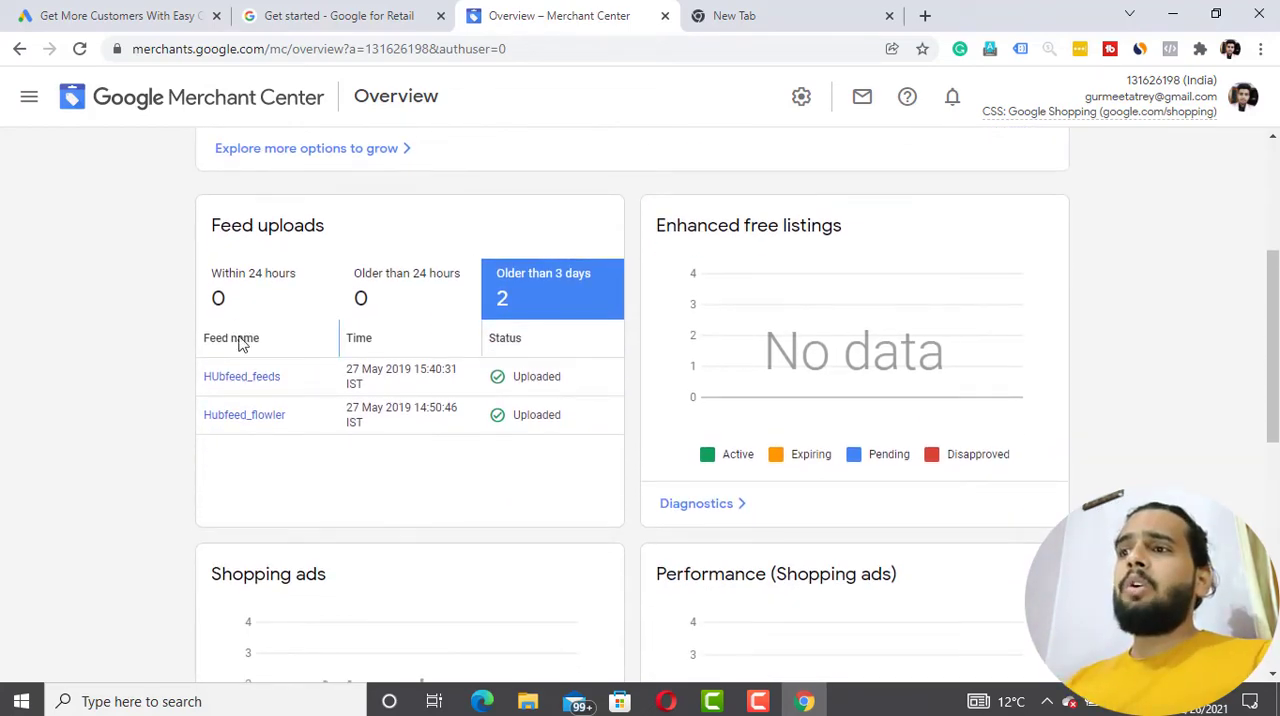
scroll(251, 396, "down", 4)
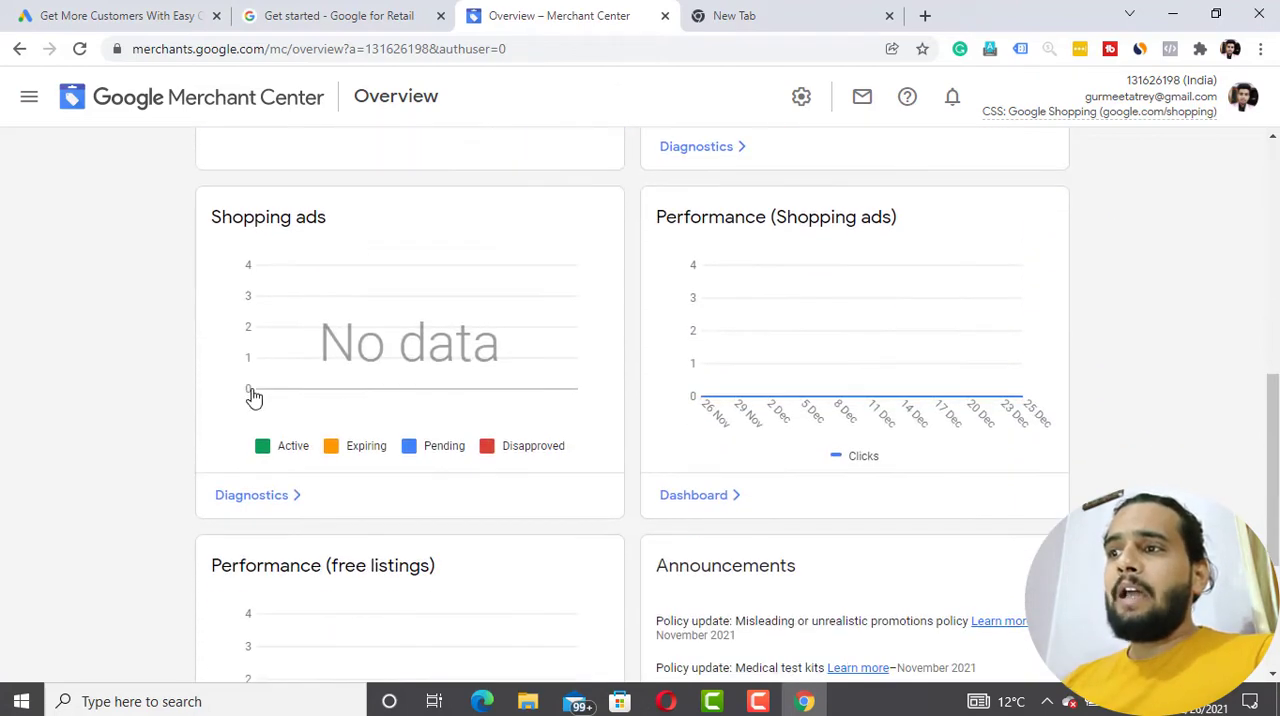
scroll(252, 397, "up", 3)
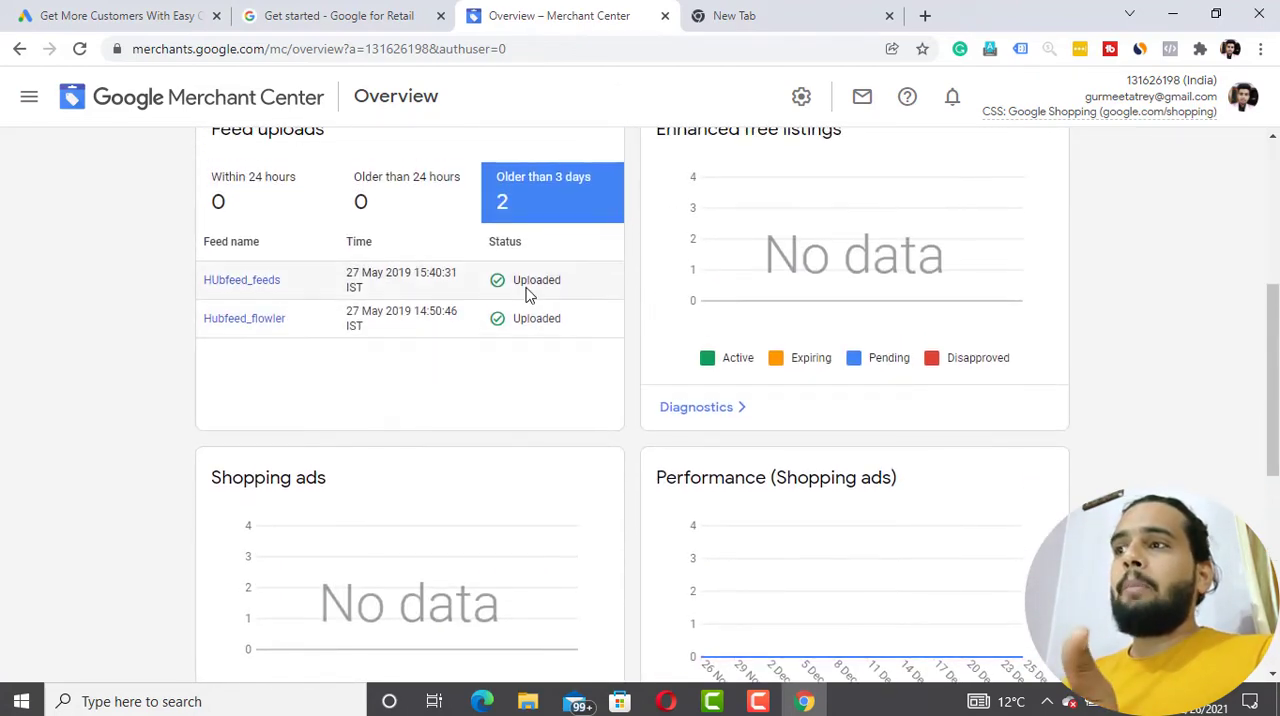
scroll(529, 295, "up", 4)
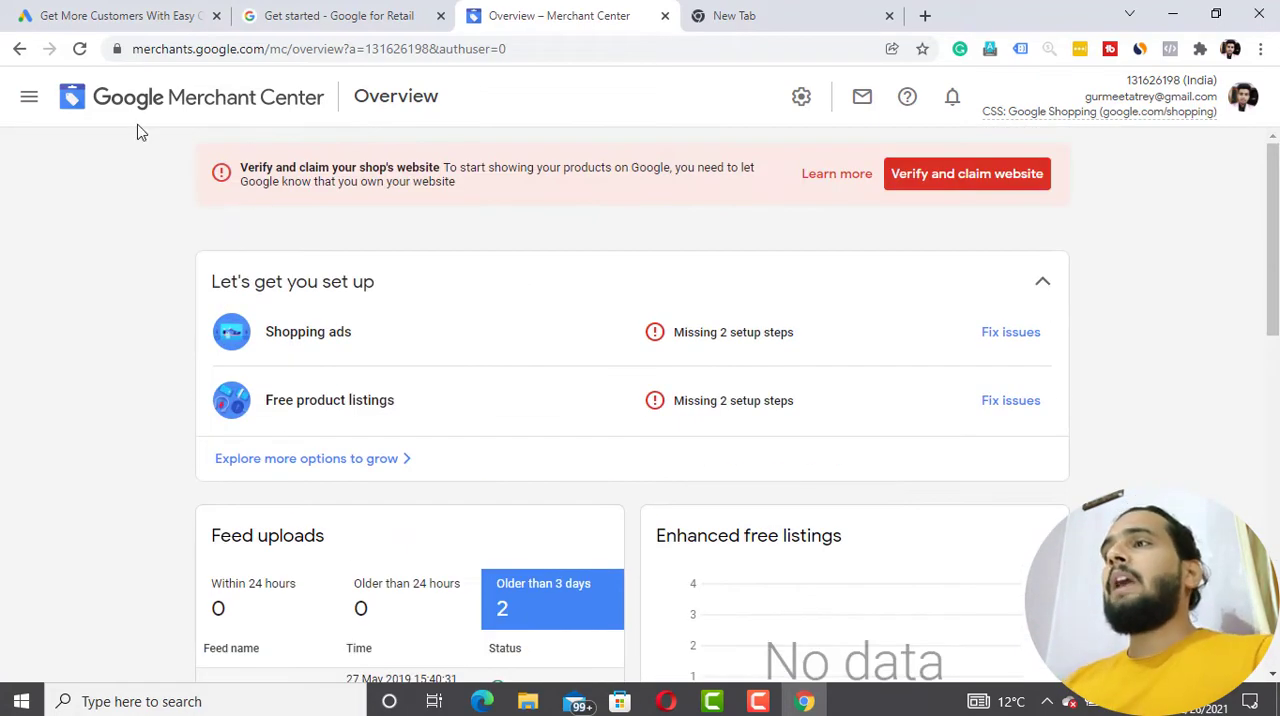
- View the All products page in the Products section and open the list of primary feeds
left_click(29, 117)
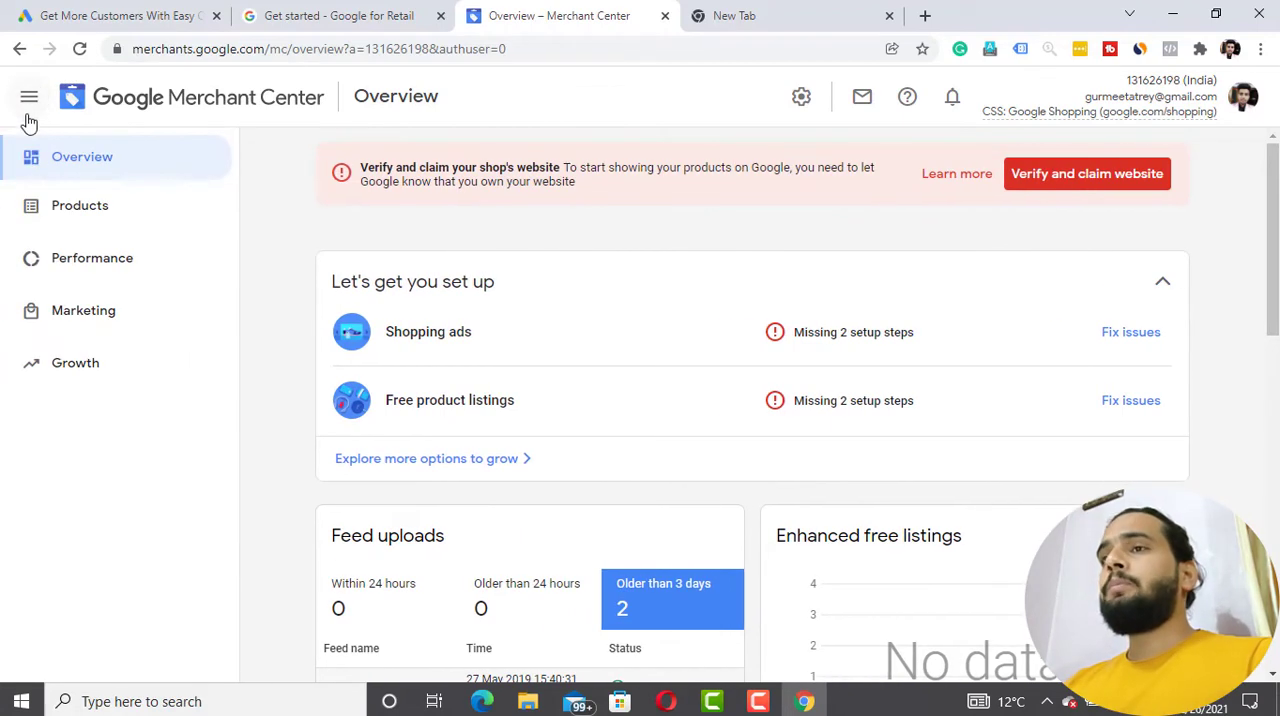
left_click(53, 212)
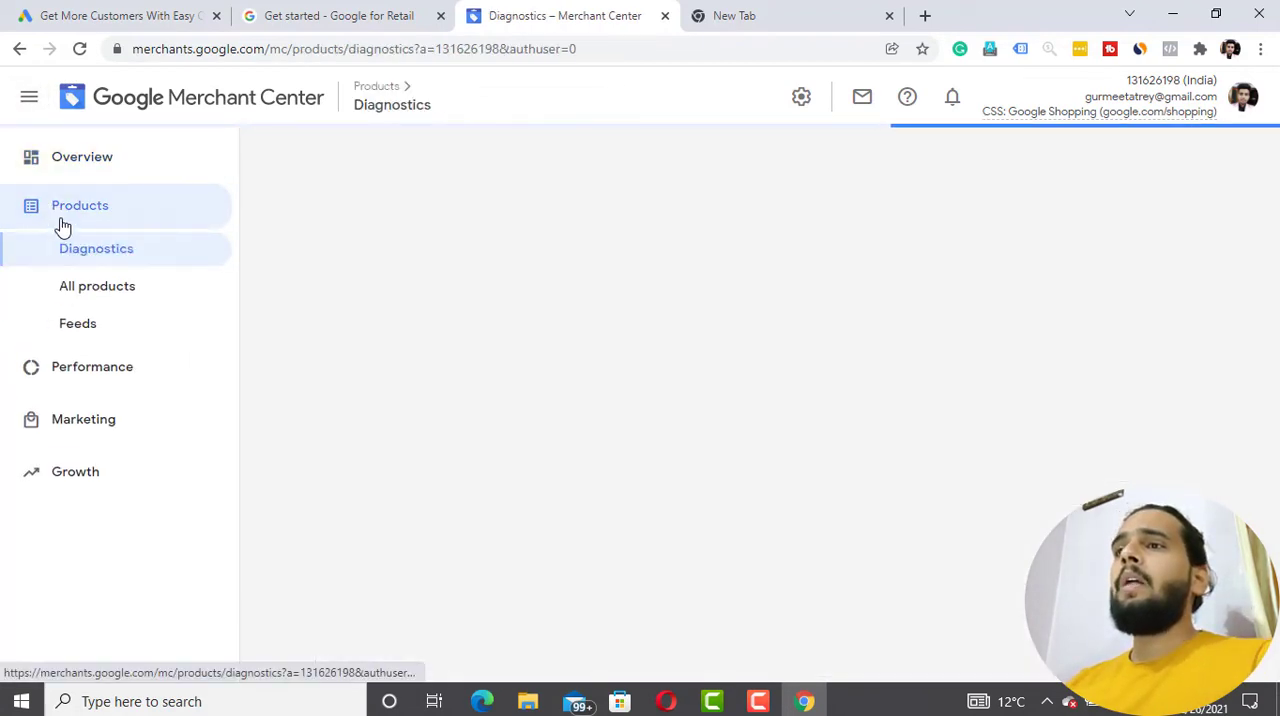
left_click(97, 290)
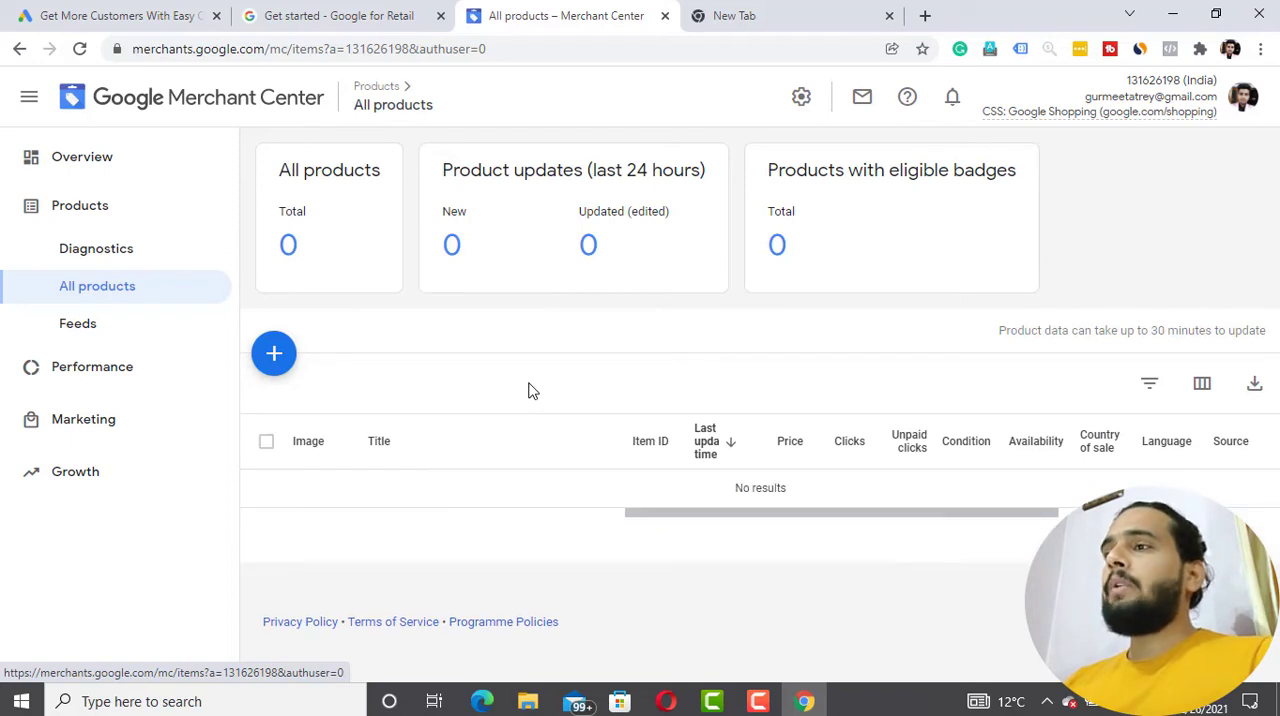
left_click(126, 340)
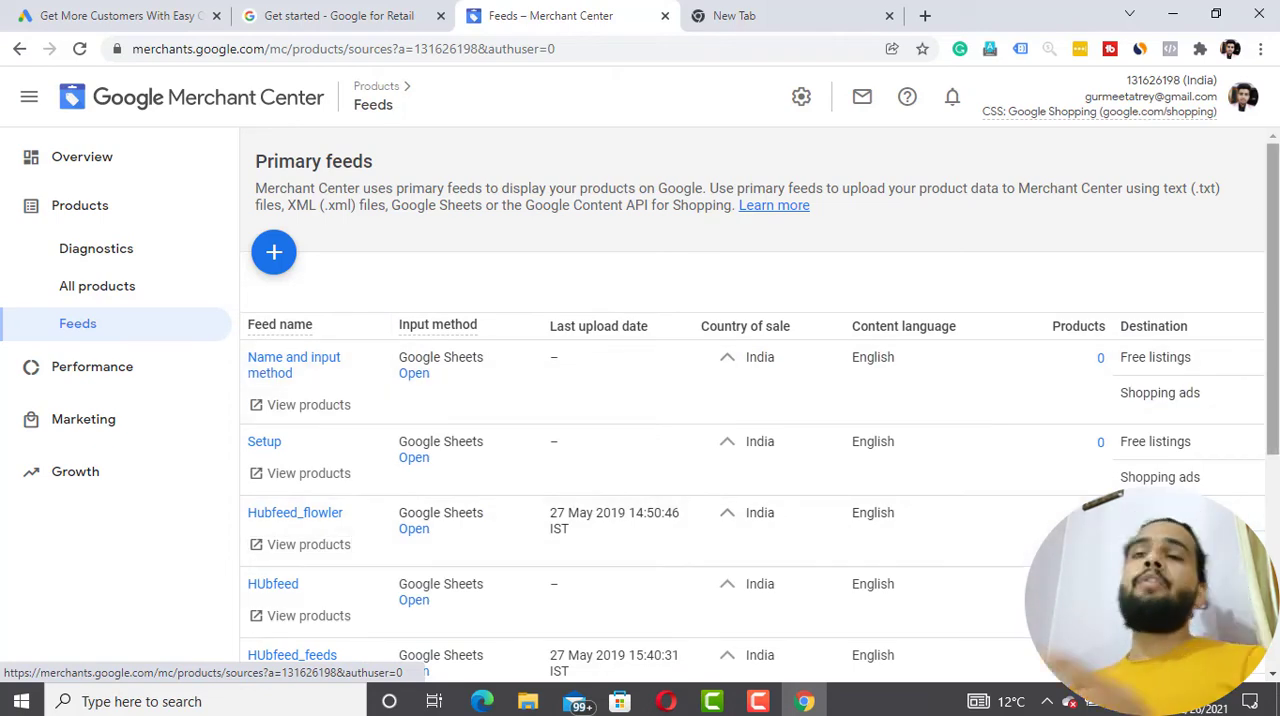
- Start a new primary feed for India in English with Free listings and Shopping ads as destinations, and continue to the name and input method
left_click(275, 252)
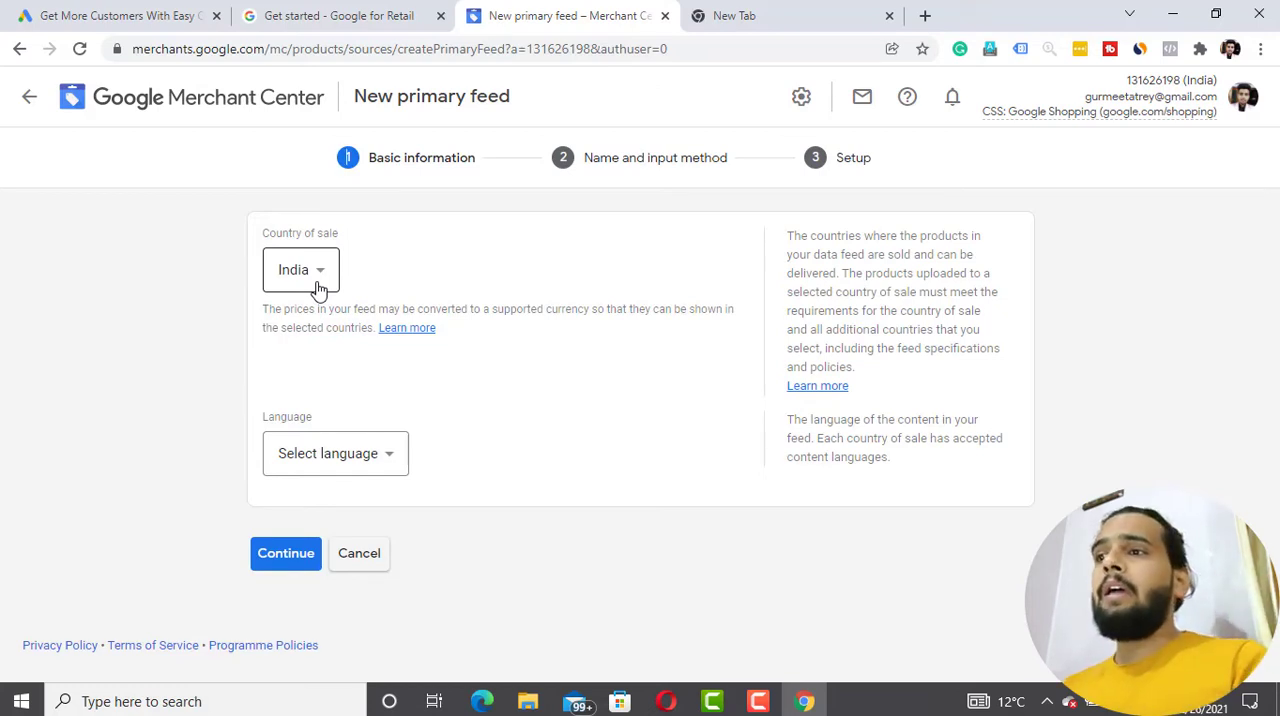
left_click(396, 458)
left_click(334, 149)
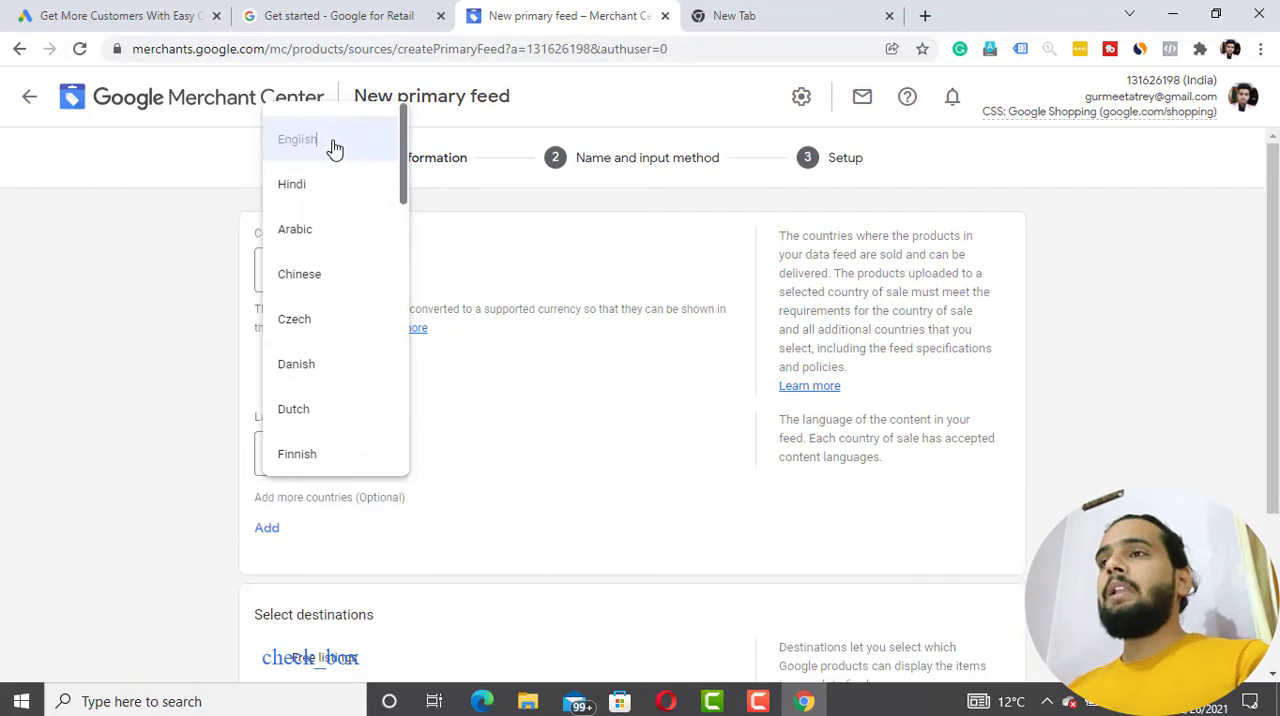
scroll(200, 491, "down", 3)
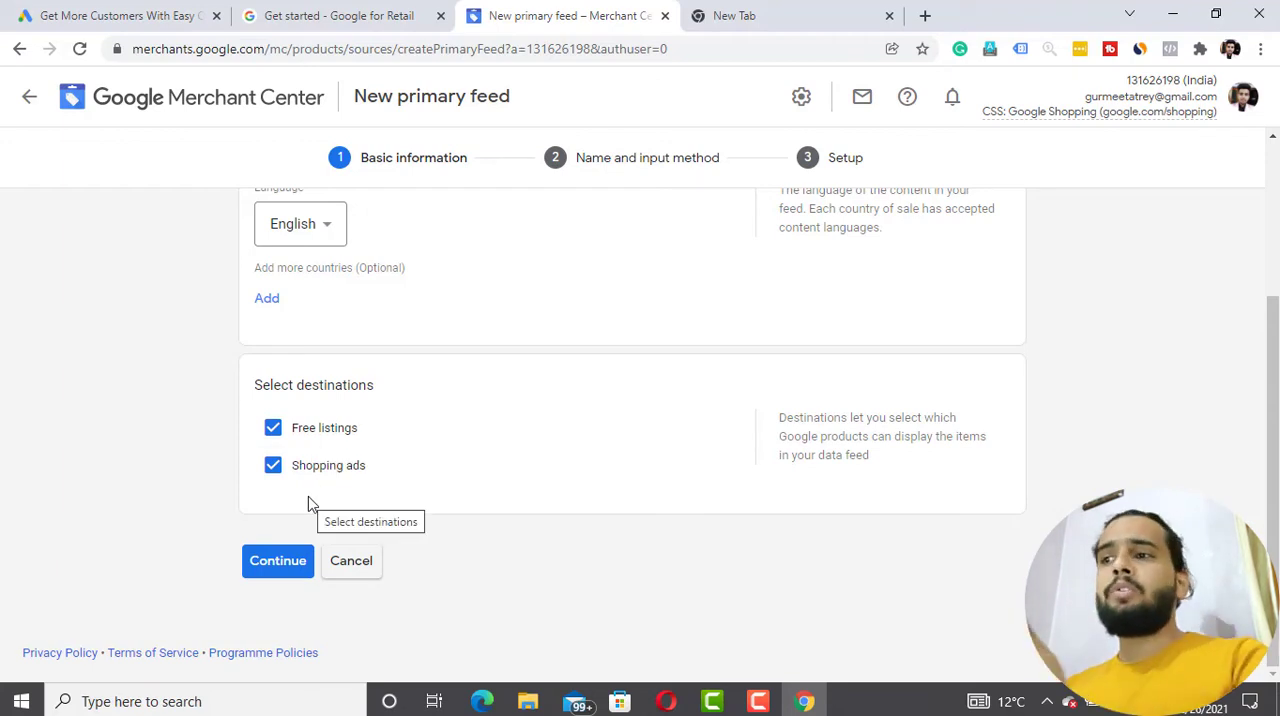
left_click(278, 562)
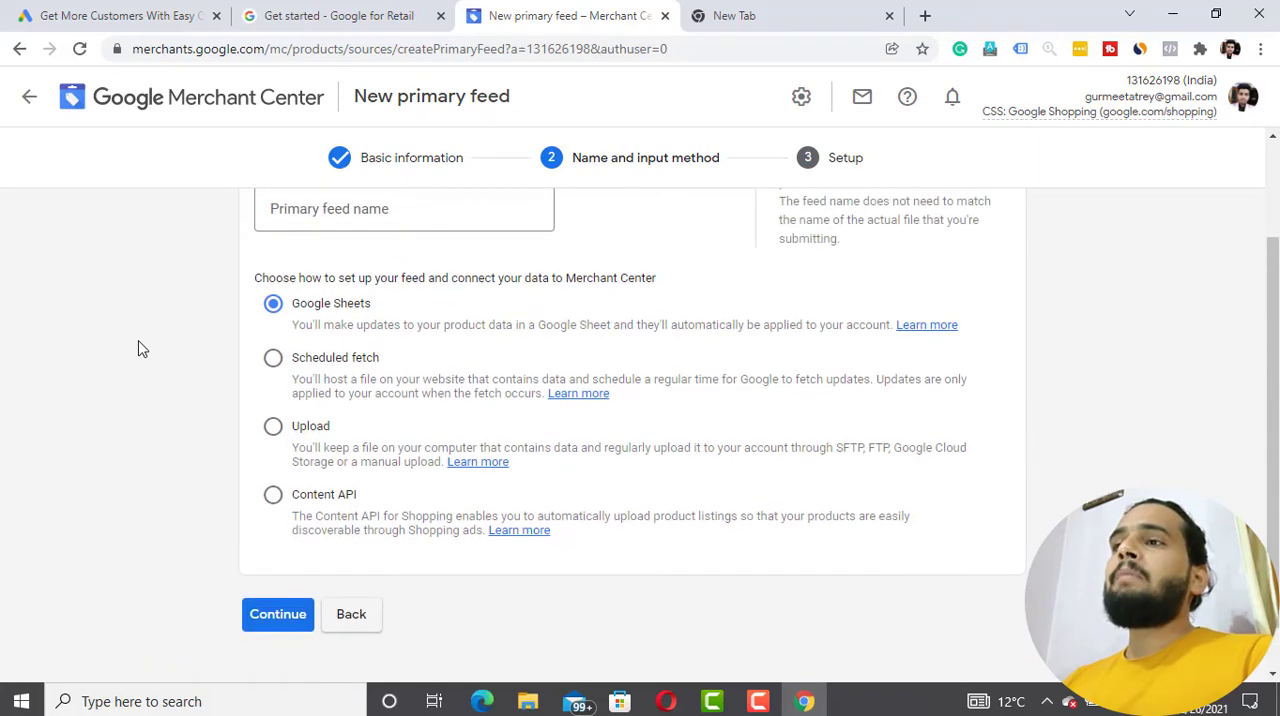
- Review the feed name field and the Google Sheets, Scheduled fetch, Upload and Content API input methods
scroll(142, 348, "up", 2)
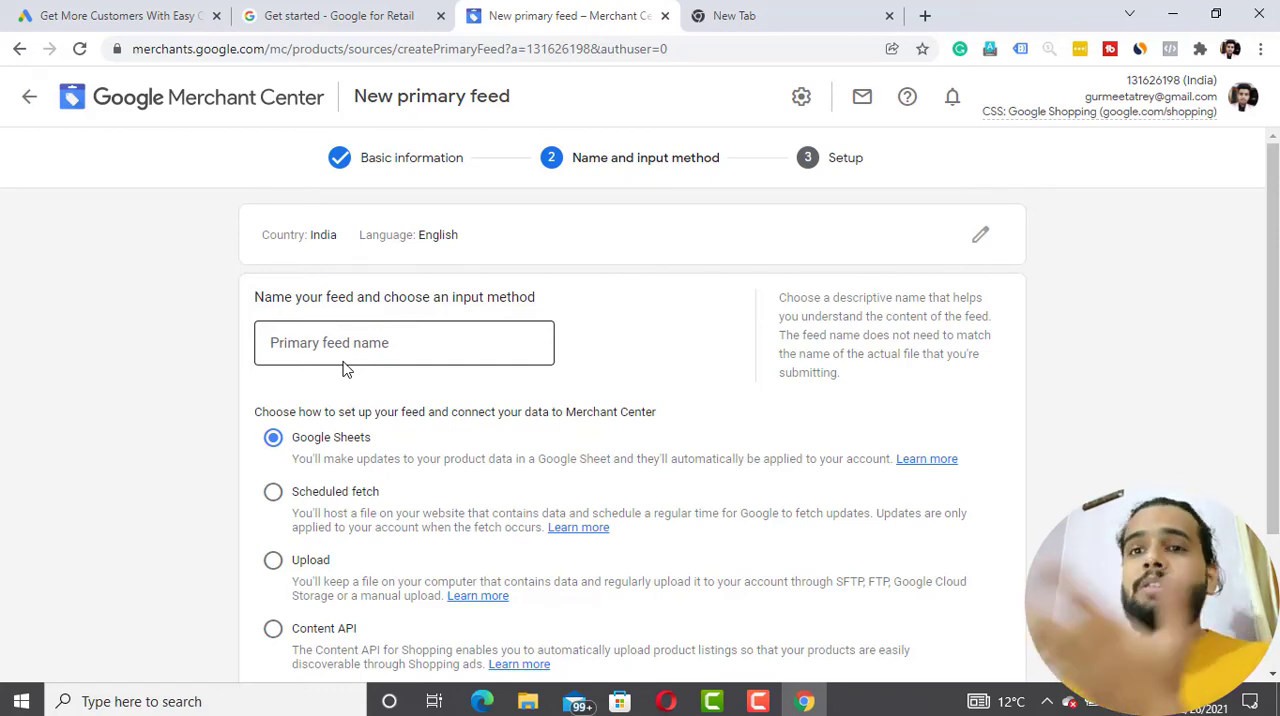
scroll(343, 369, "down", 2)
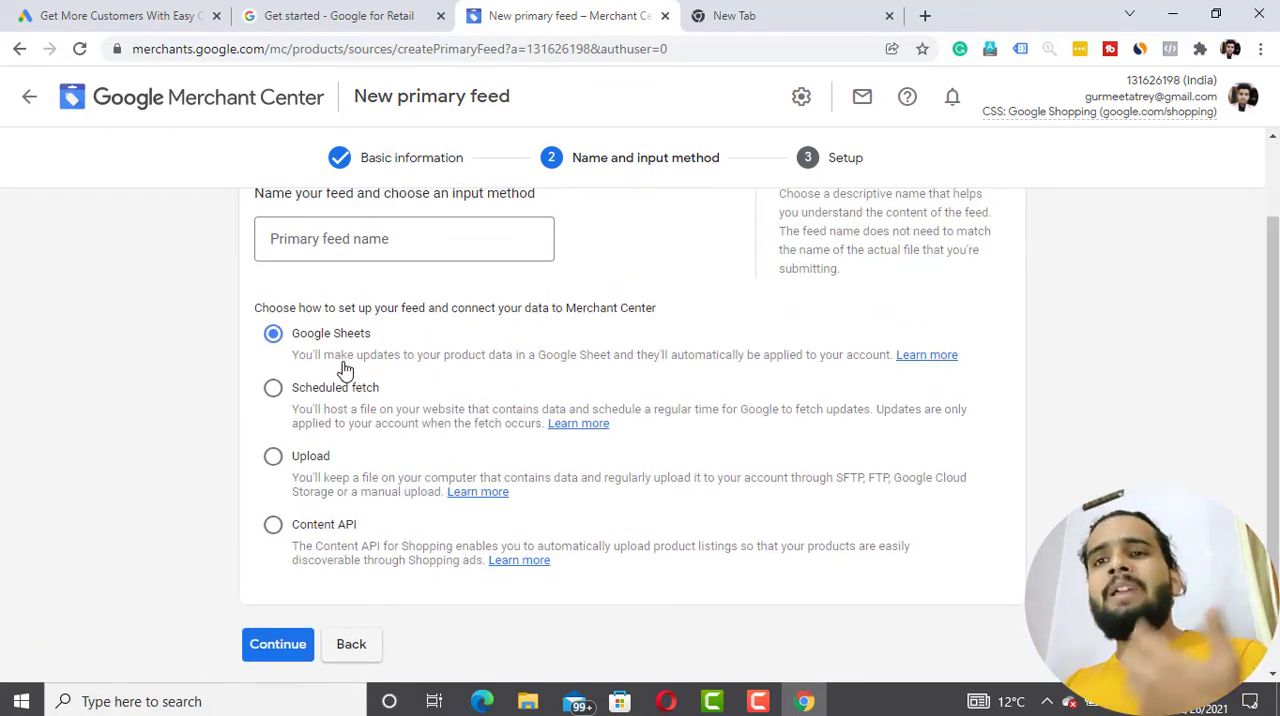
scroll(345, 371, "down", 1)
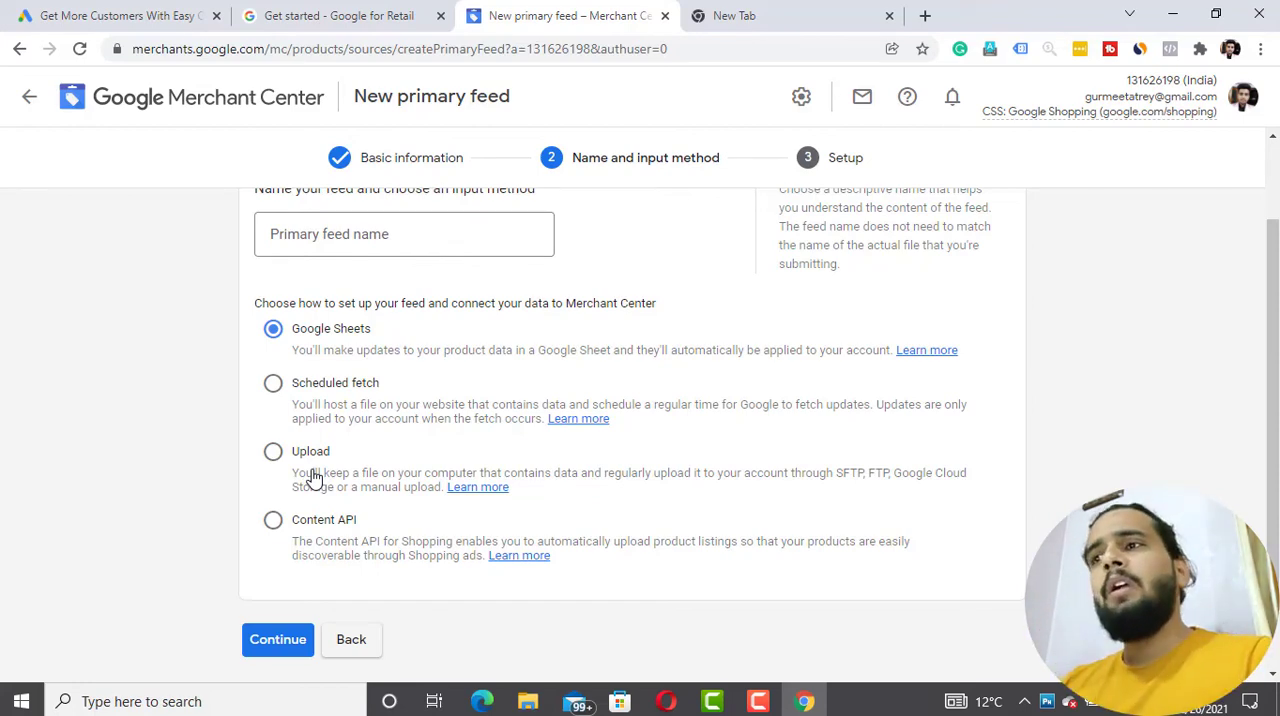
scroll(311, 478, "down", 1)
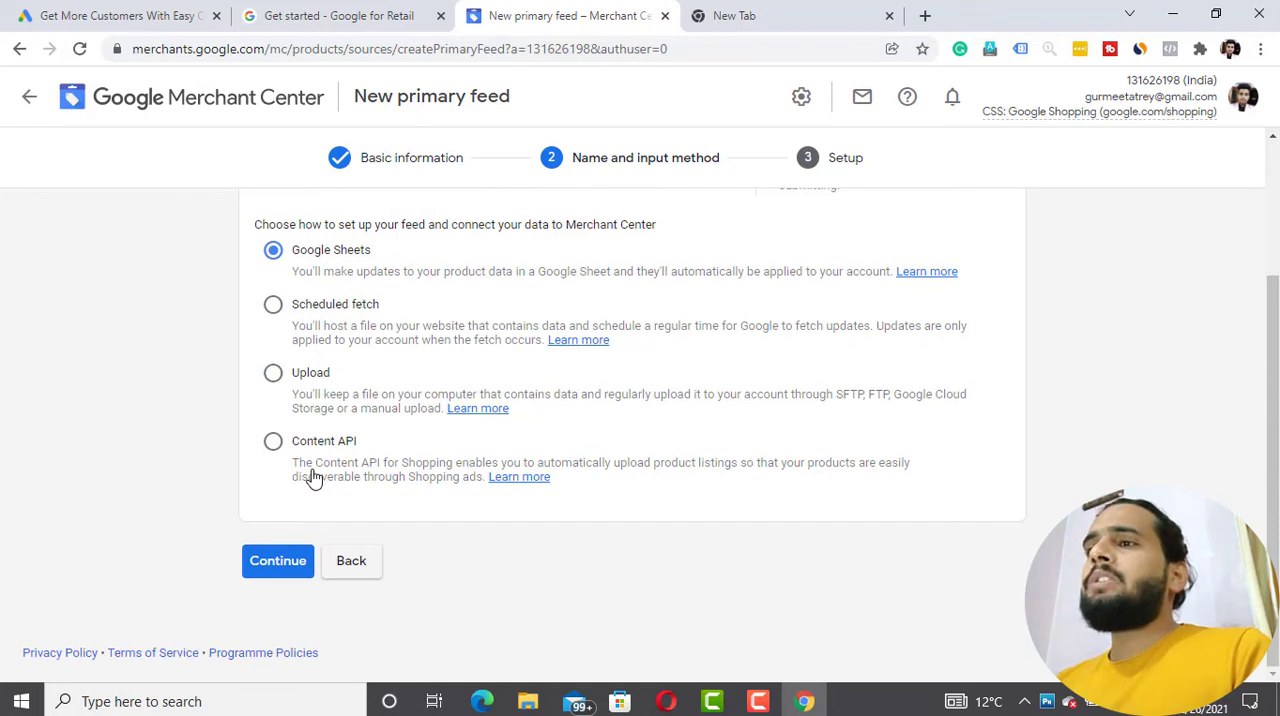
- Name the primary feed Demo and continue with Google Sheets as the input method
left_click(280, 566)
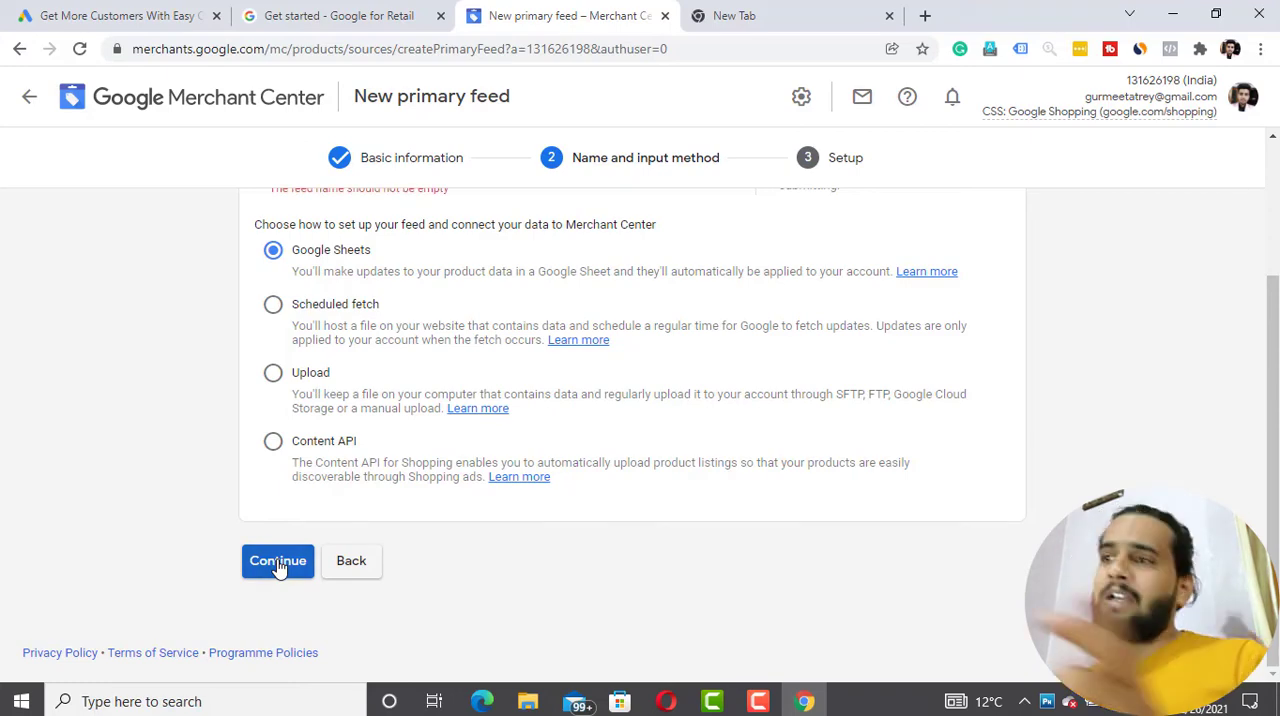
scroll(280, 566, "up", 2)
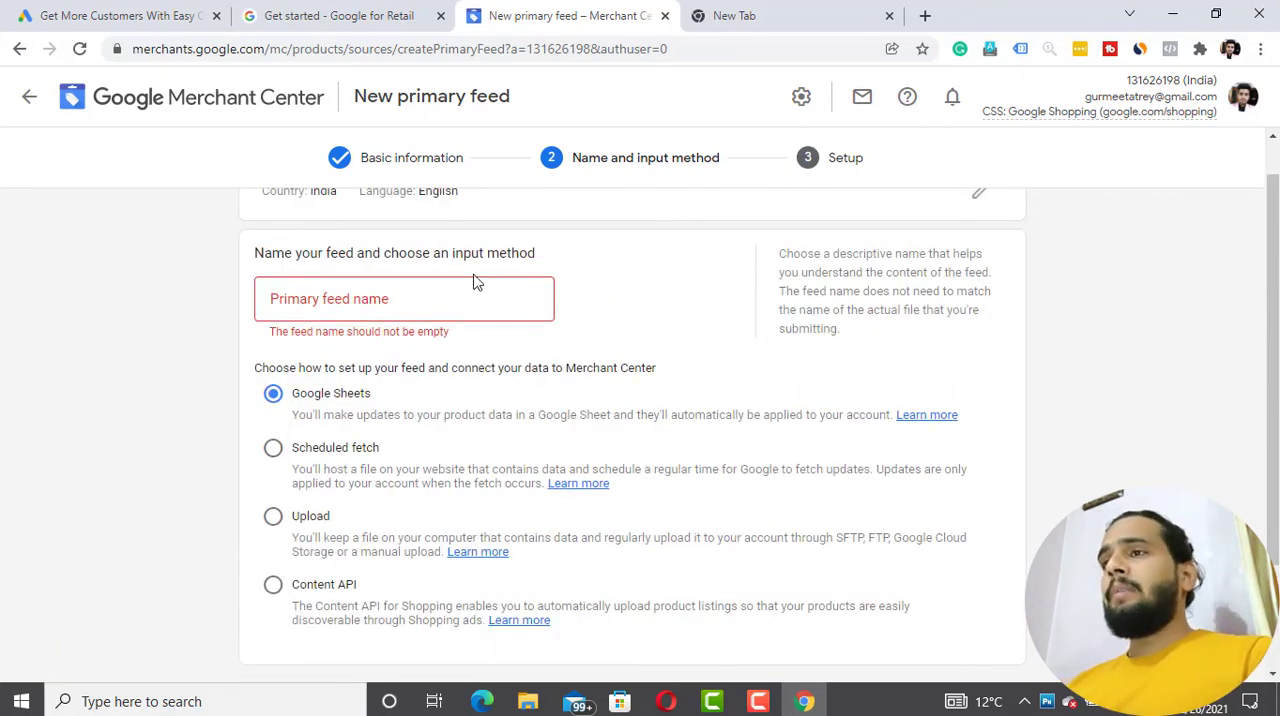
left_click(455, 297)
type("DEmo")
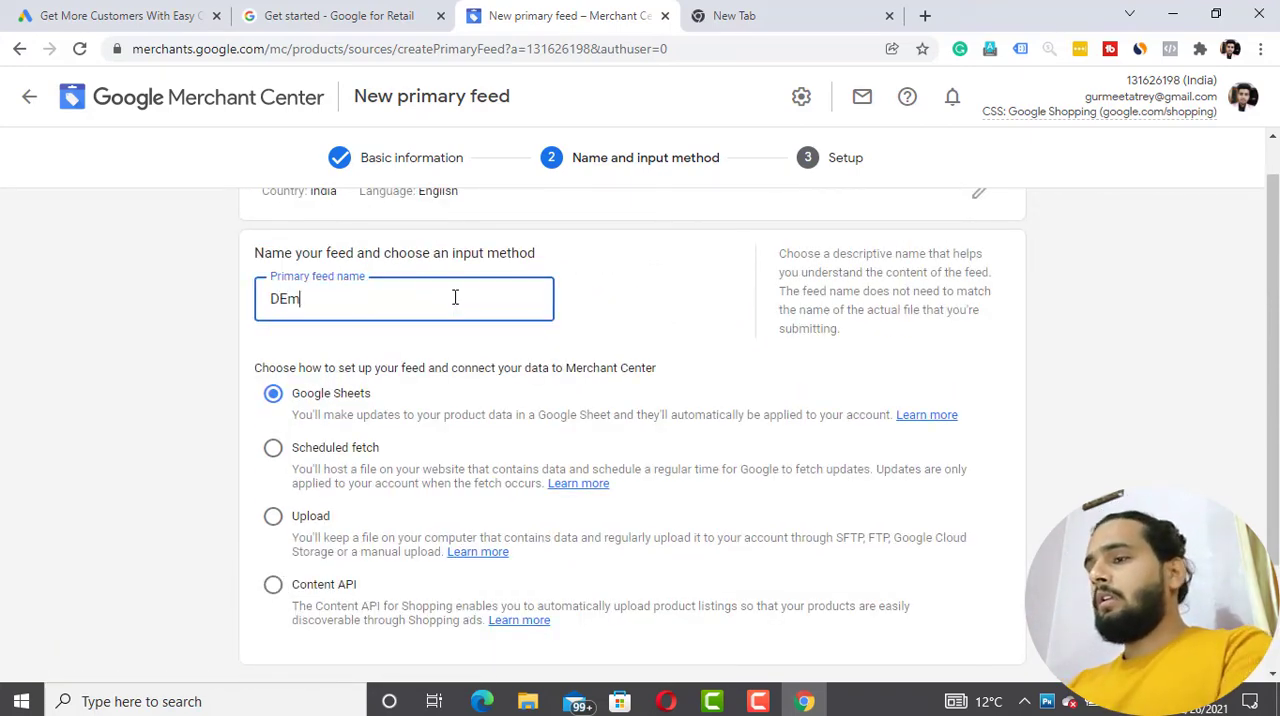
left_click(288, 298)
key("BackSpace")
type("e")
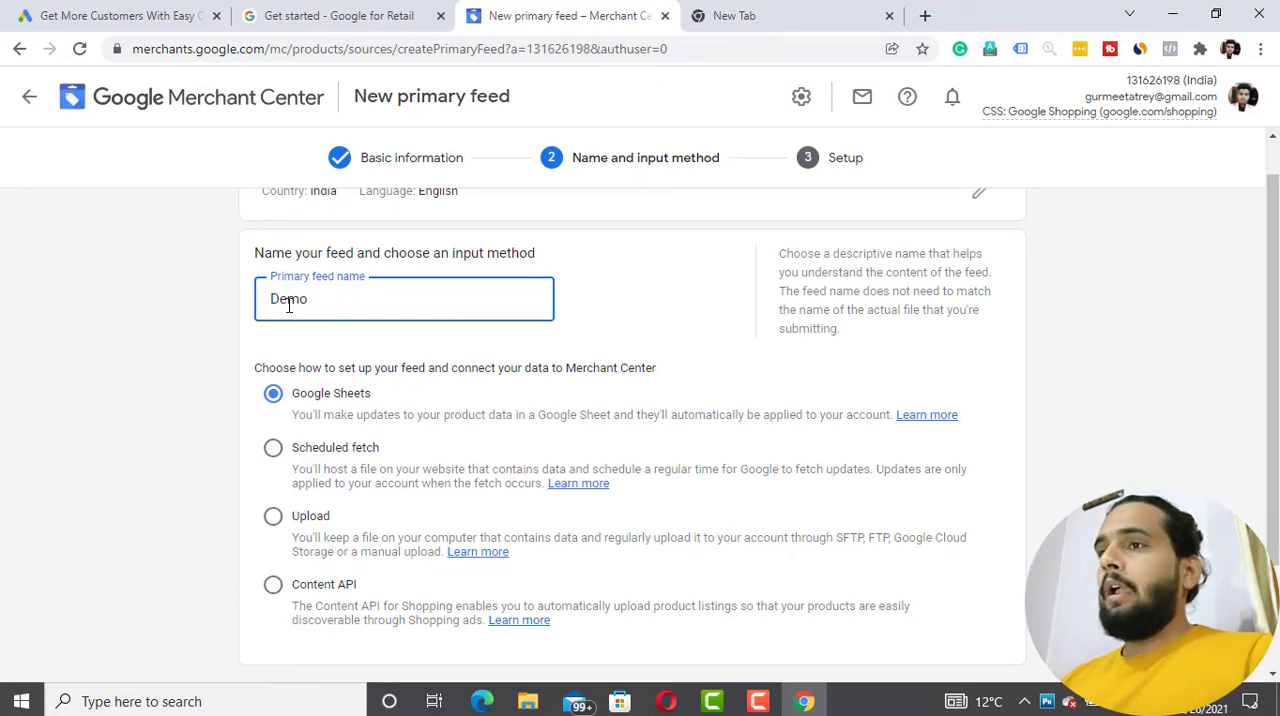
scroll(155, 511, "down", 3)
left_click(280, 560)
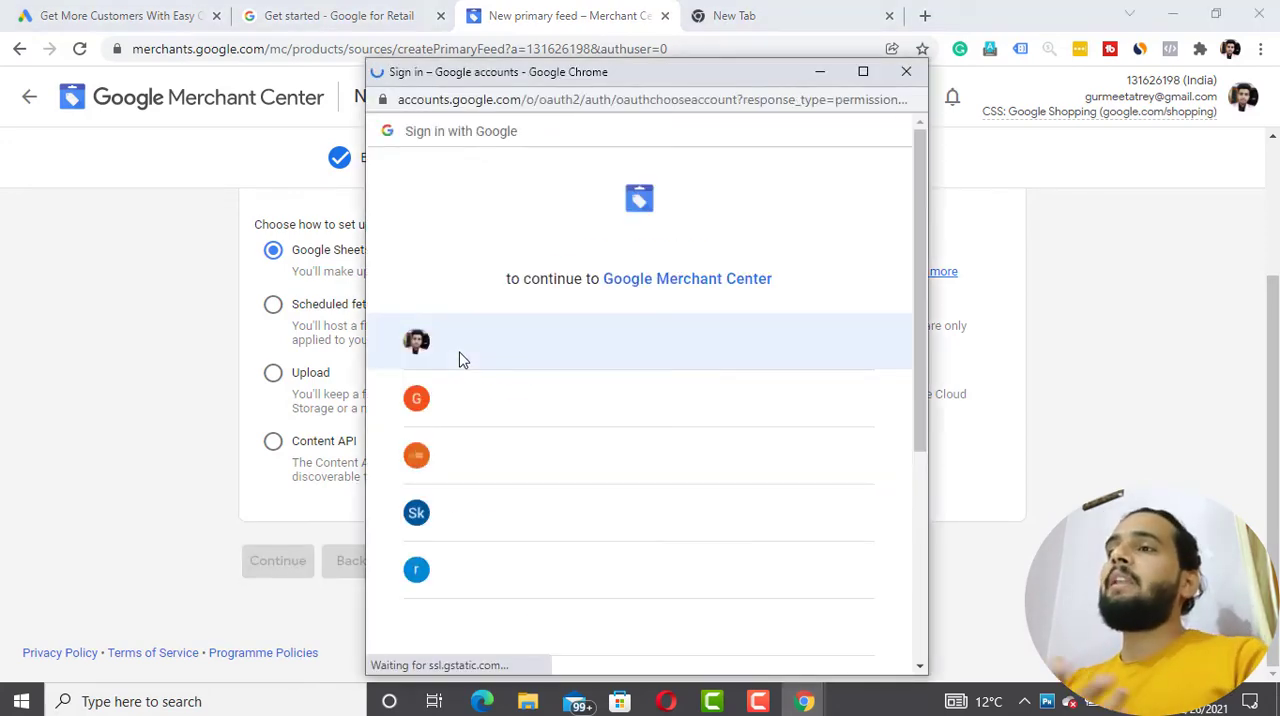
- Look through the accounts offered in the Google sign-in window and dismiss it without choosing one
scroll(460, 360, "down", 4)
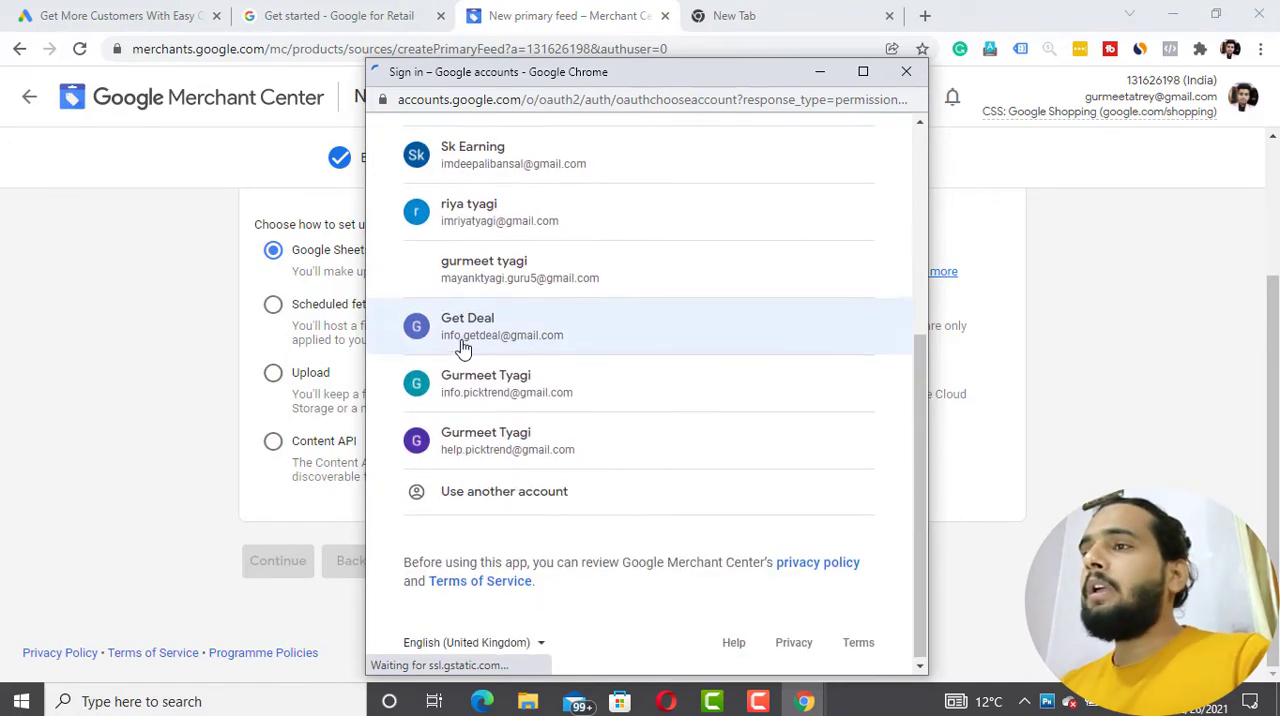
left_click(906, 72)
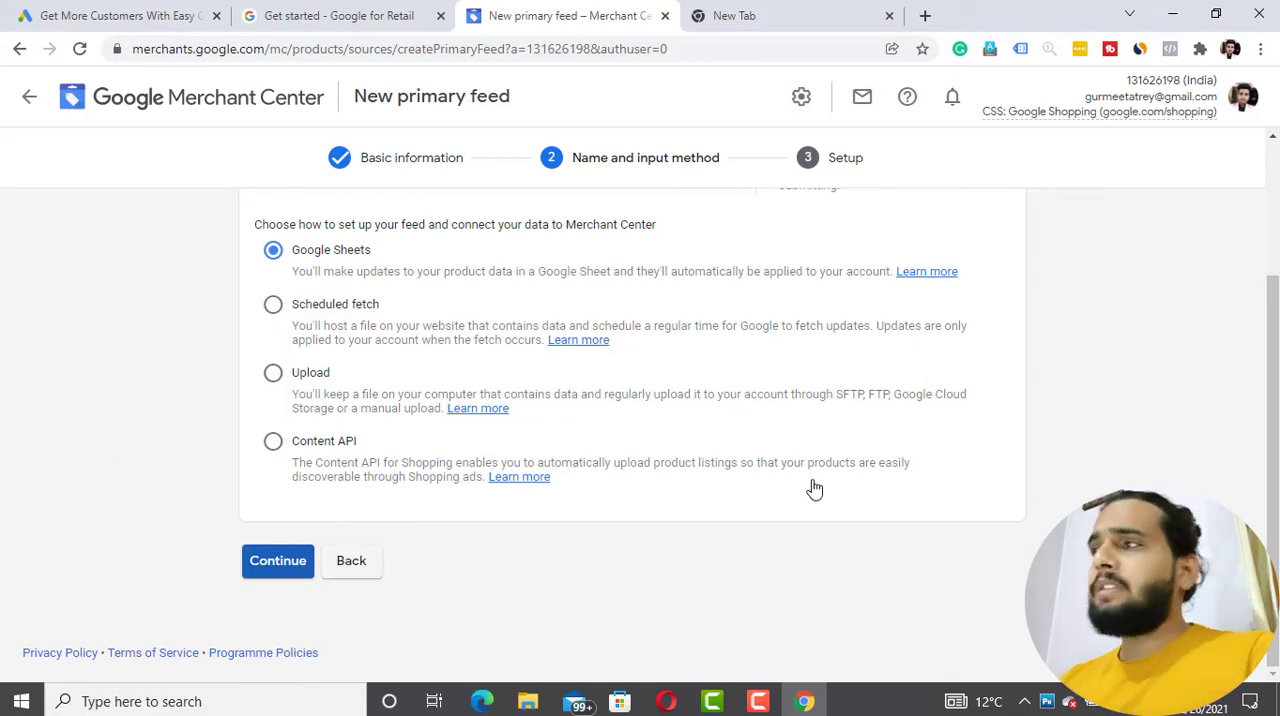
- Open the Linked accounts settings, leaving the new primary feed without saving it
scroll(1150, 372, "up", 2)
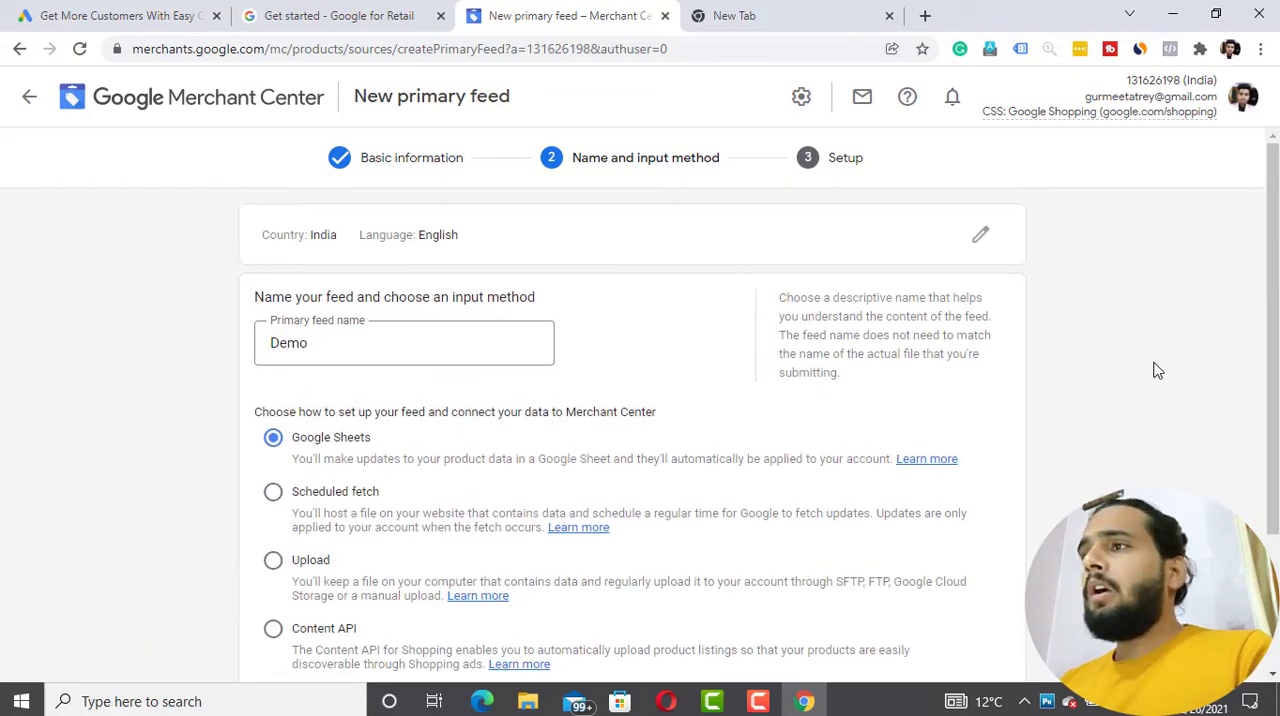
left_click(801, 100)
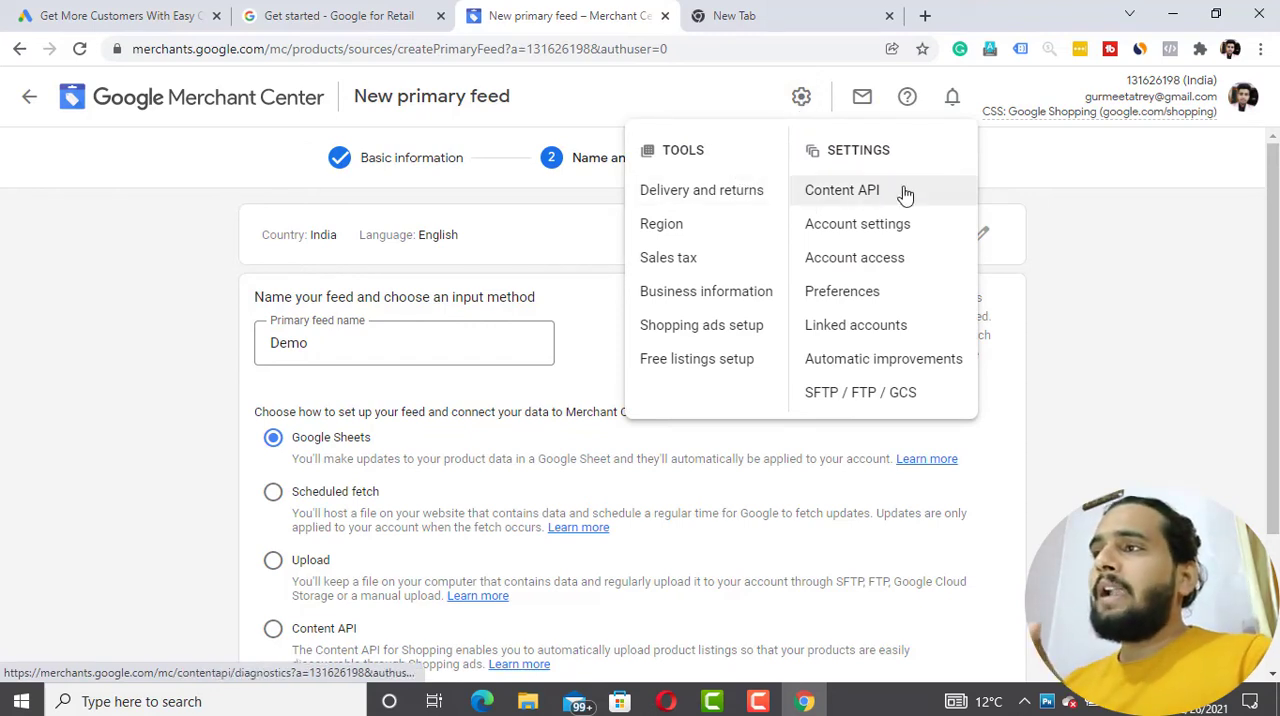
left_click(883, 331)
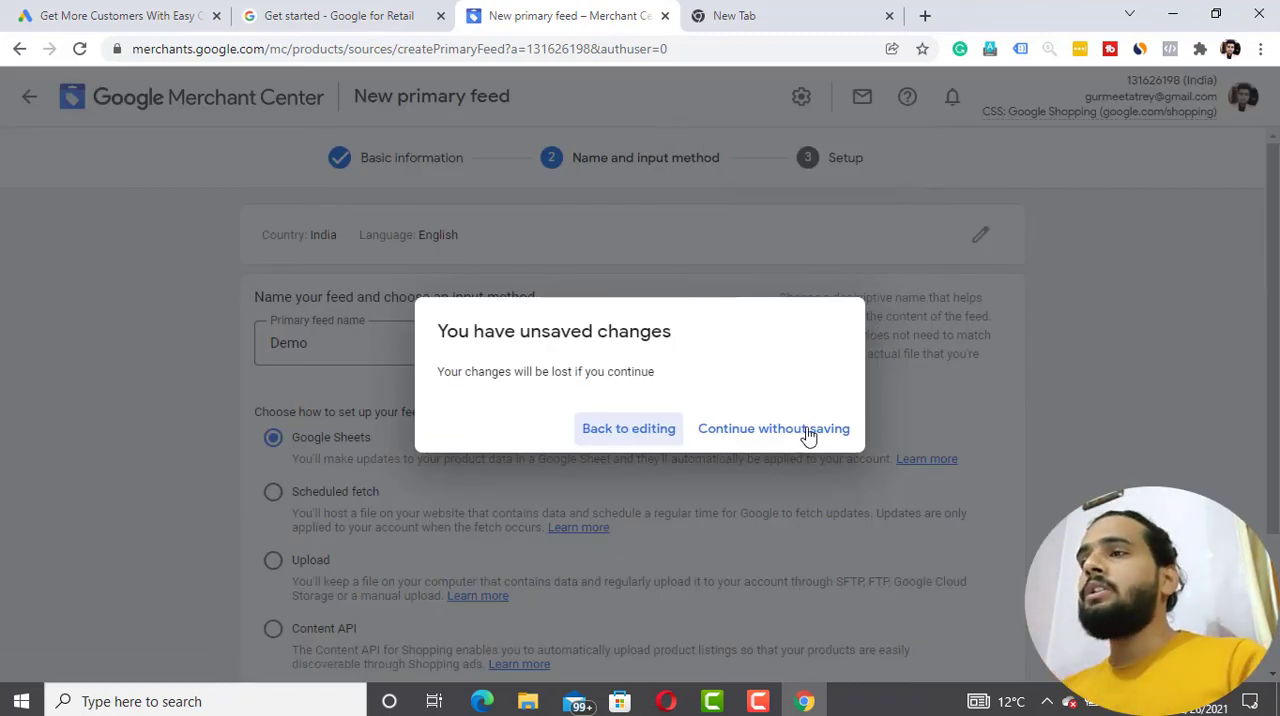
left_click(743, 438)
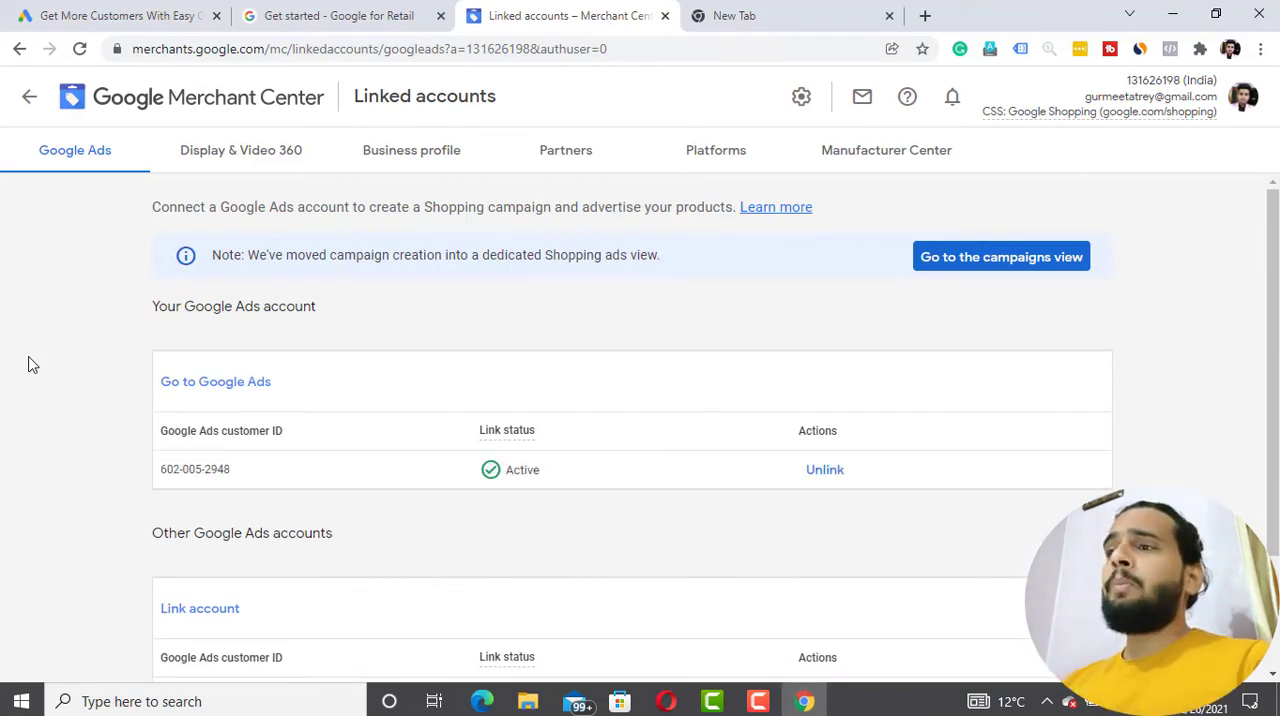
- Review the linked Google Ads accounts and the Display & Video 360 linking page
scroll(28, 364, "down", 2)
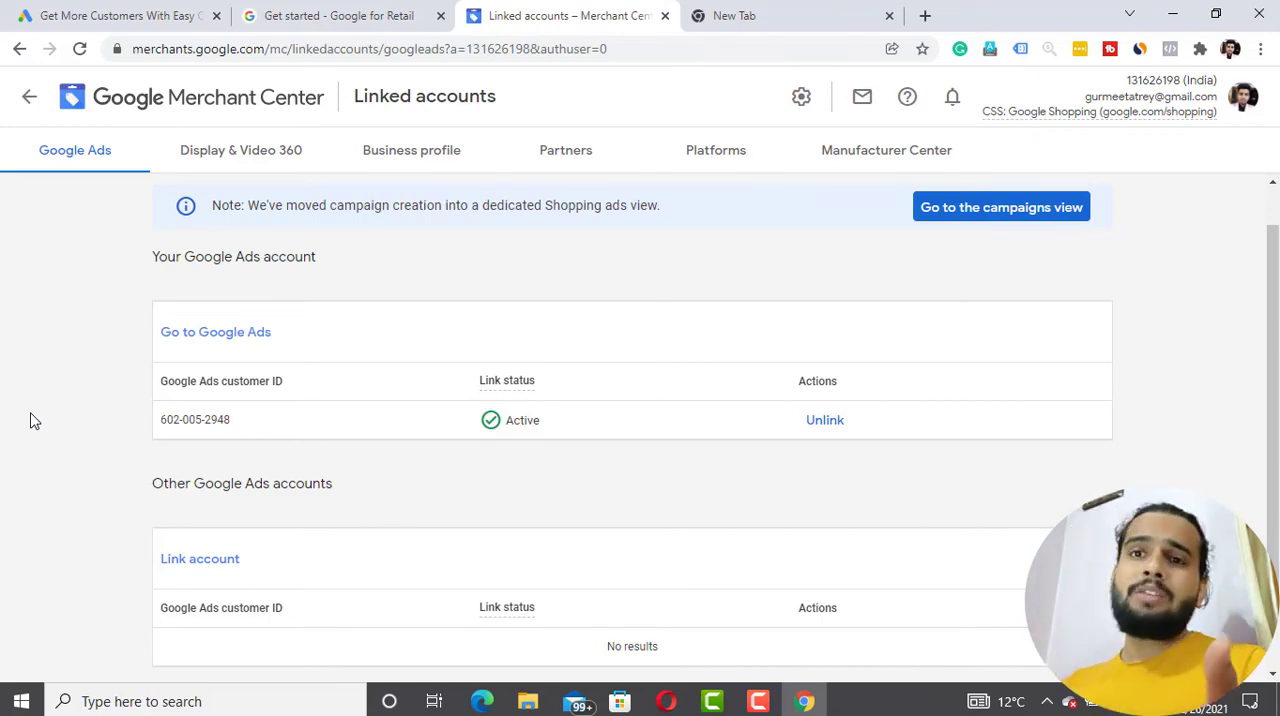
scroll(30, 421, "down", 1)
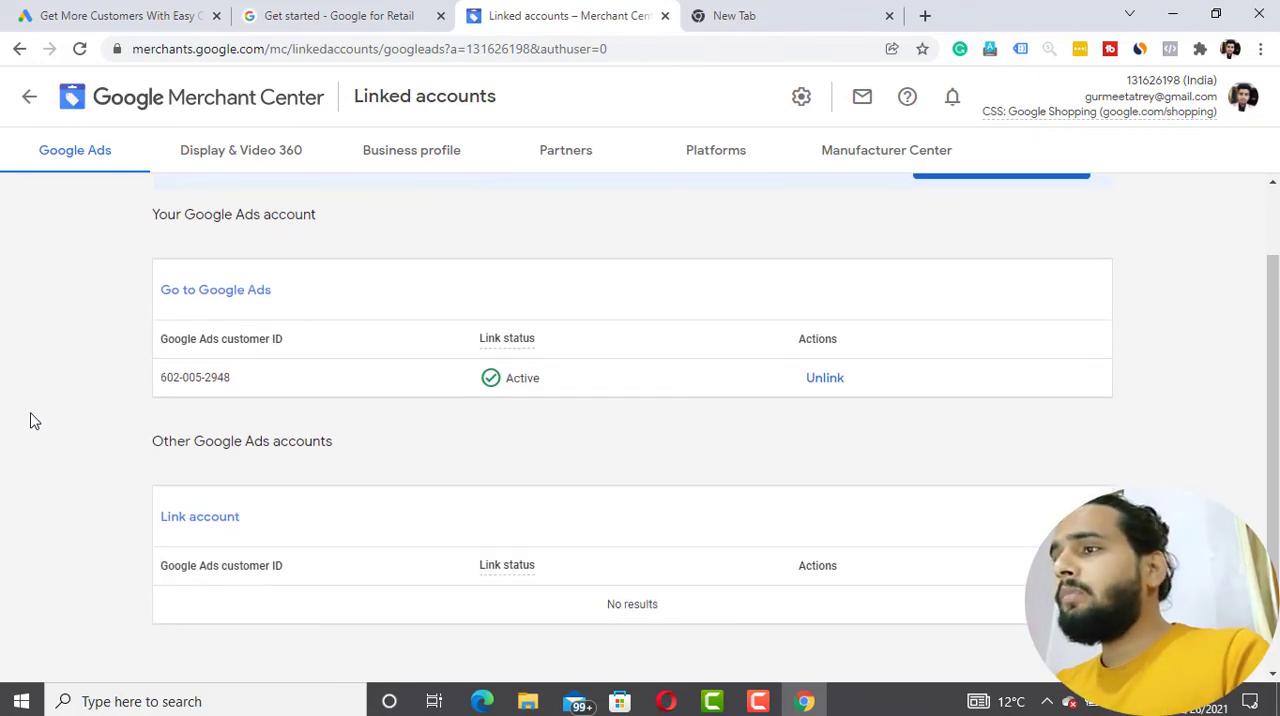
scroll(30, 421, "up", 2)
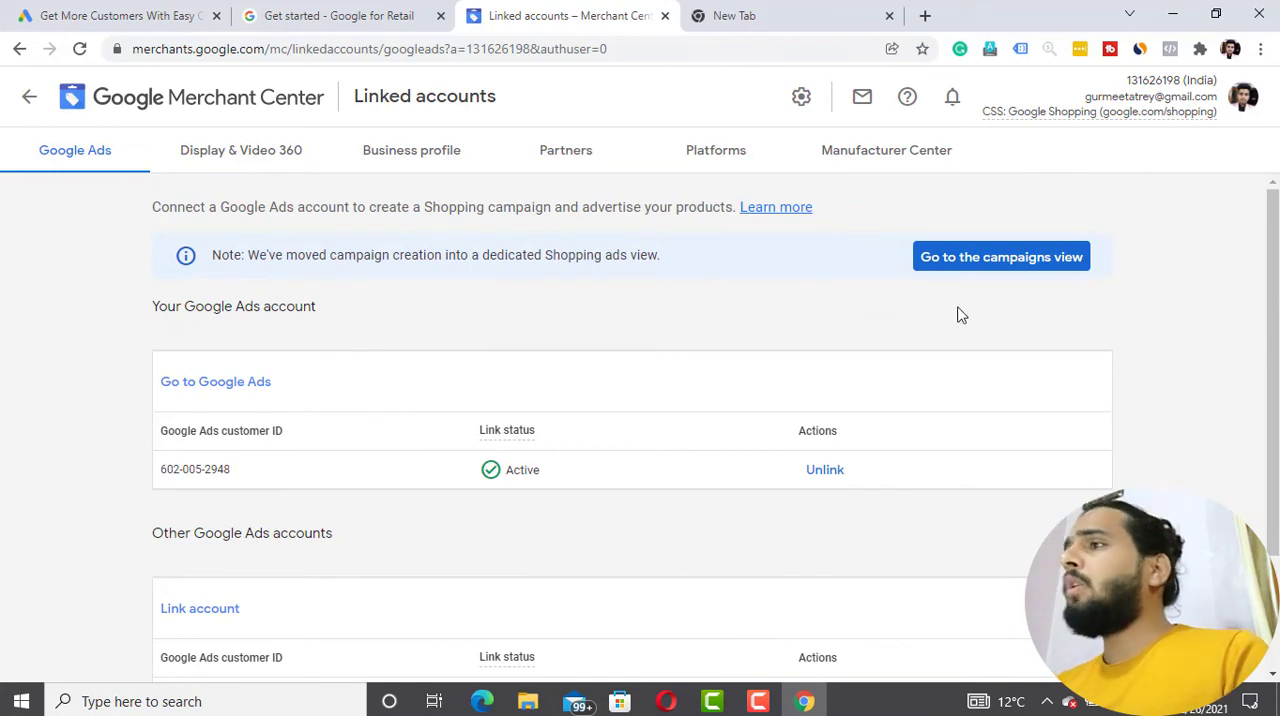
left_click(272, 168)
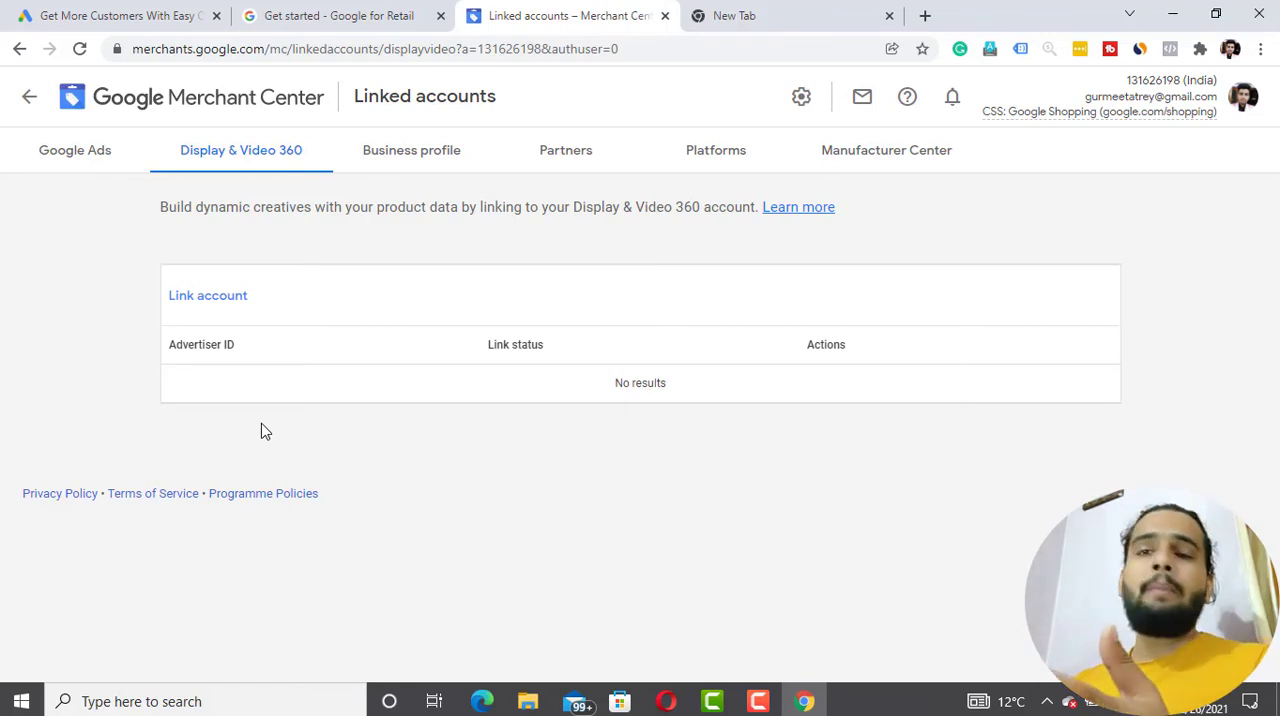
- Leave Linked accounts and look through the Performance, Marketing and Growth sections, ending on the Overview page
left_click(30, 102)
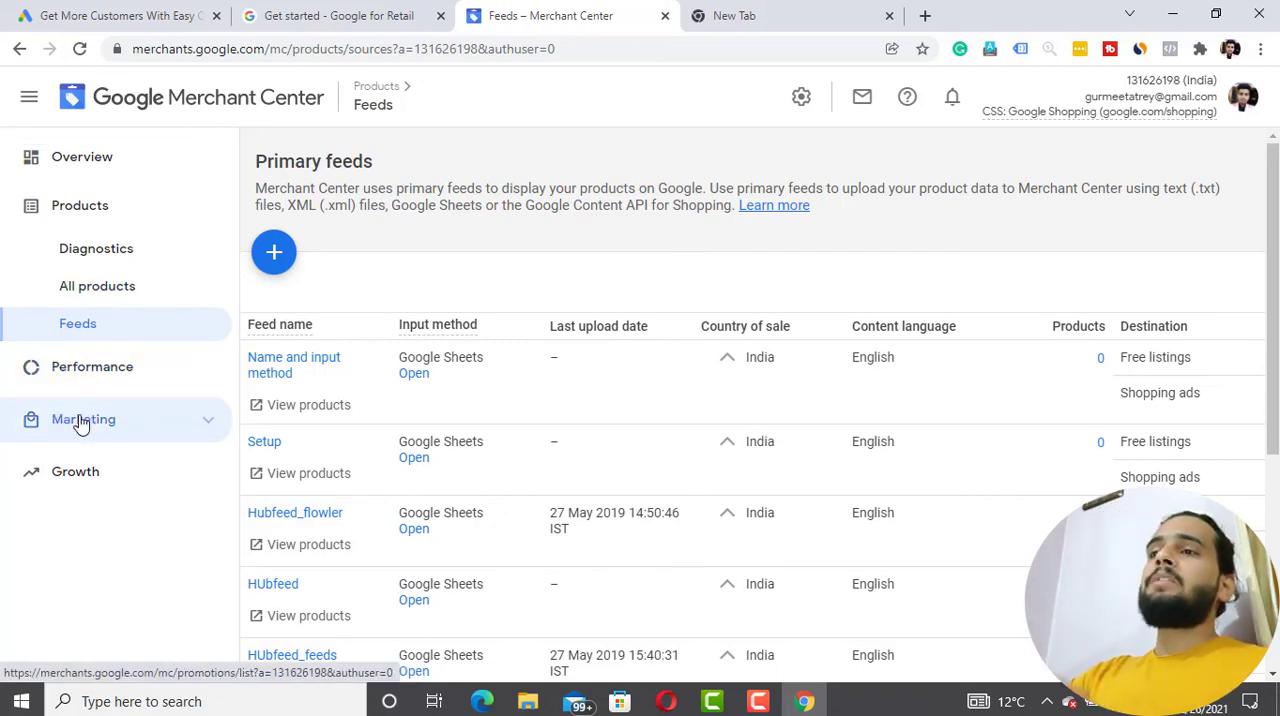
left_click(198, 372)
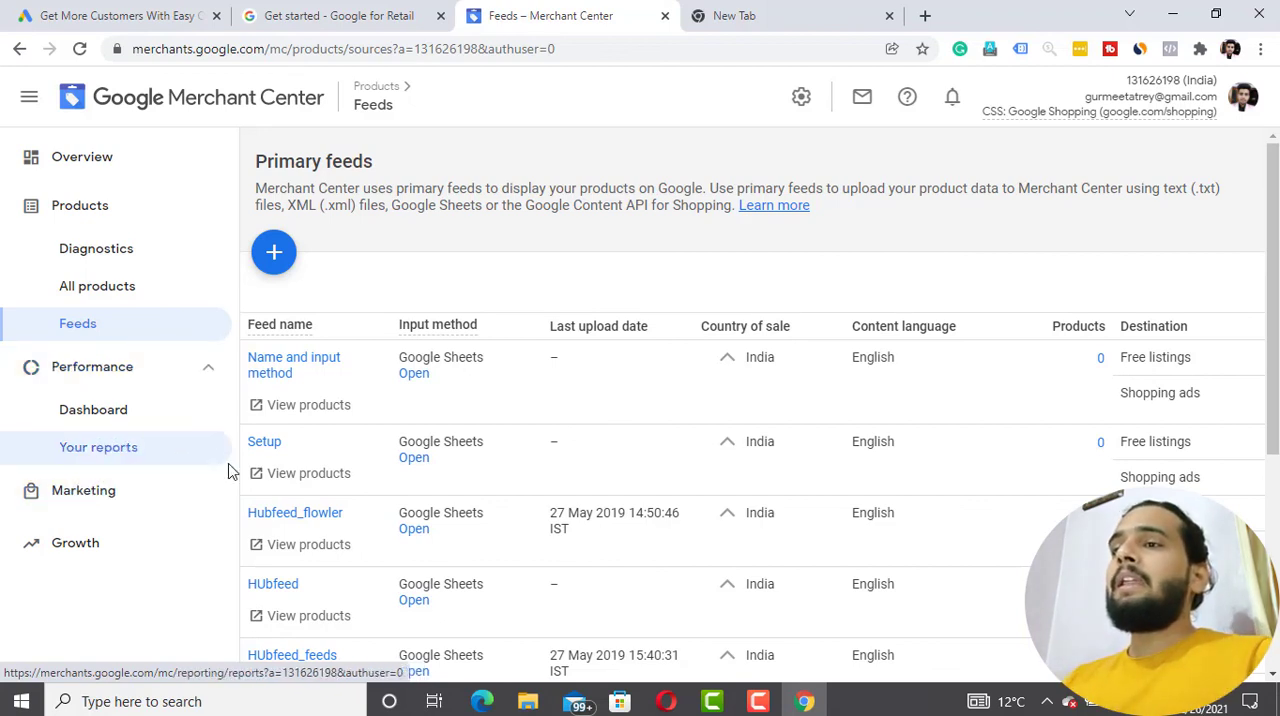
left_click(204, 493)
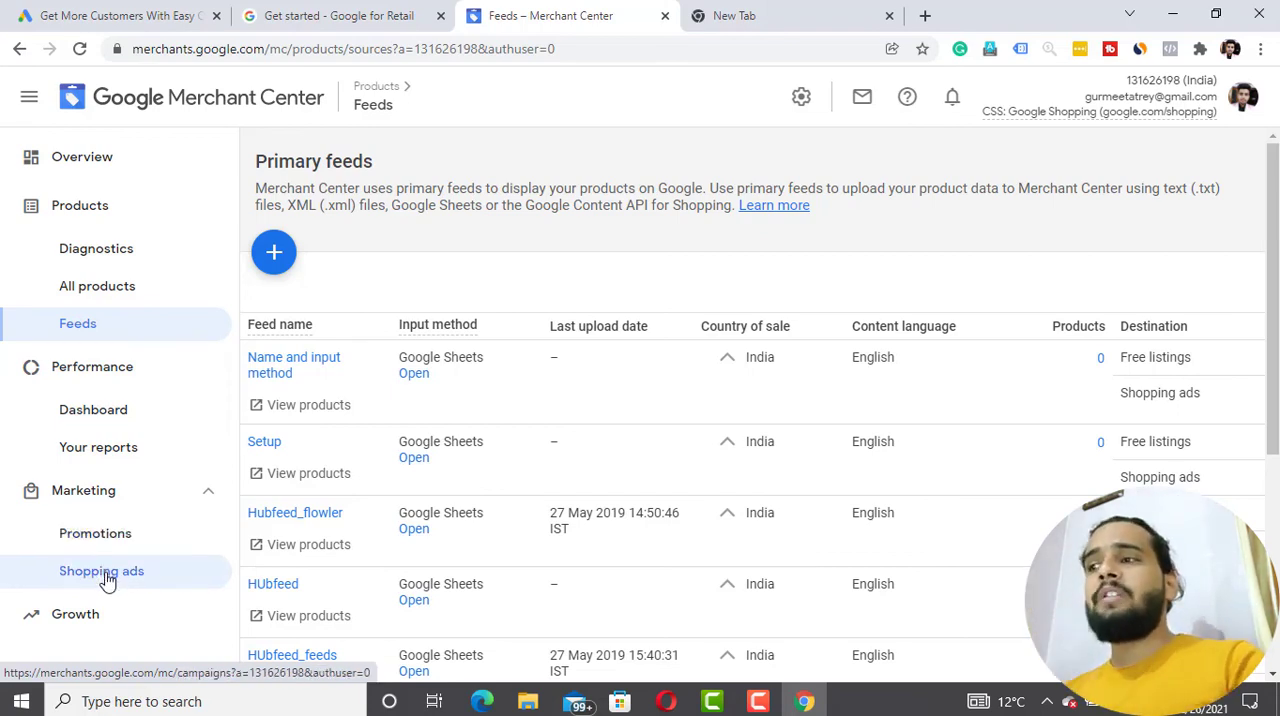
left_click(166, 628)
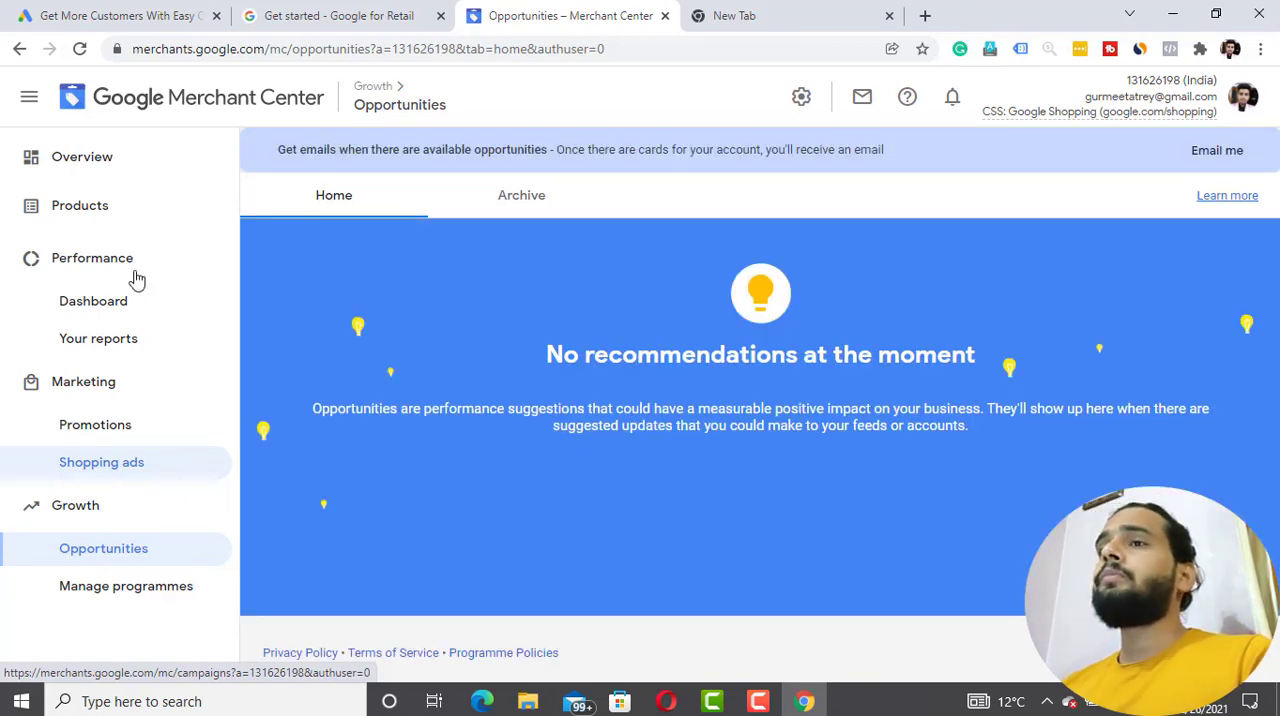
left_click(112, 170)
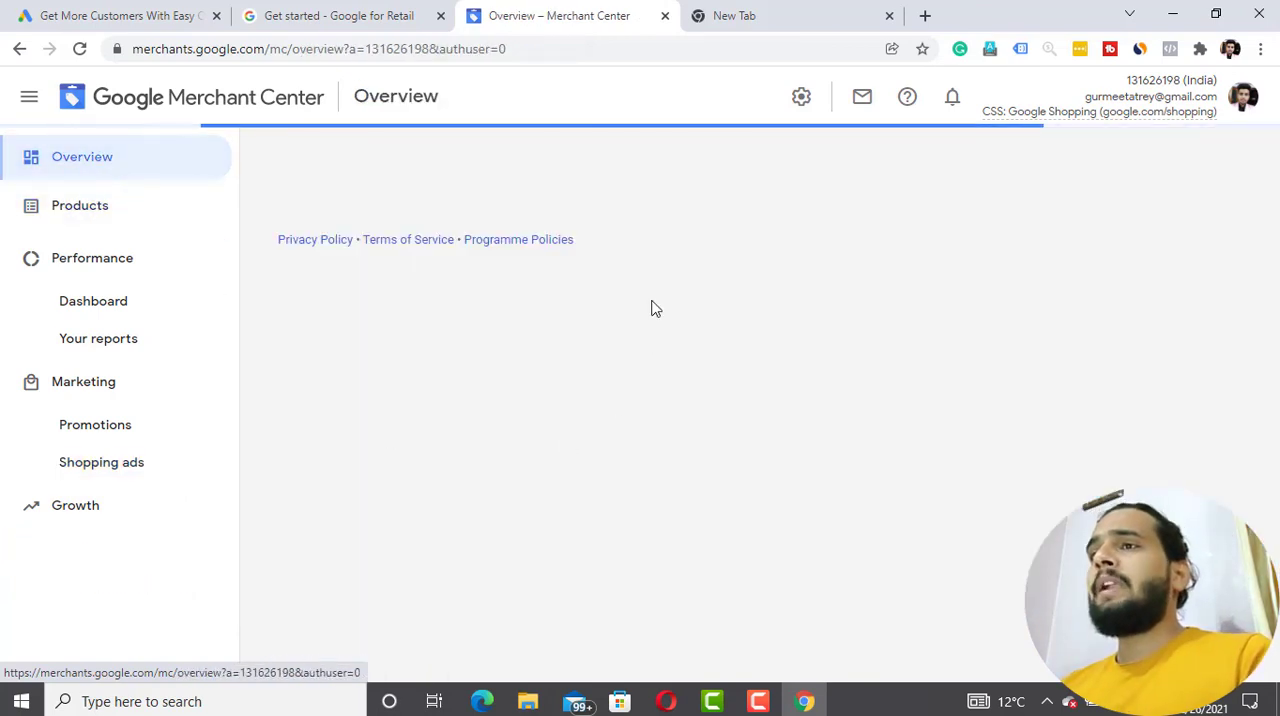